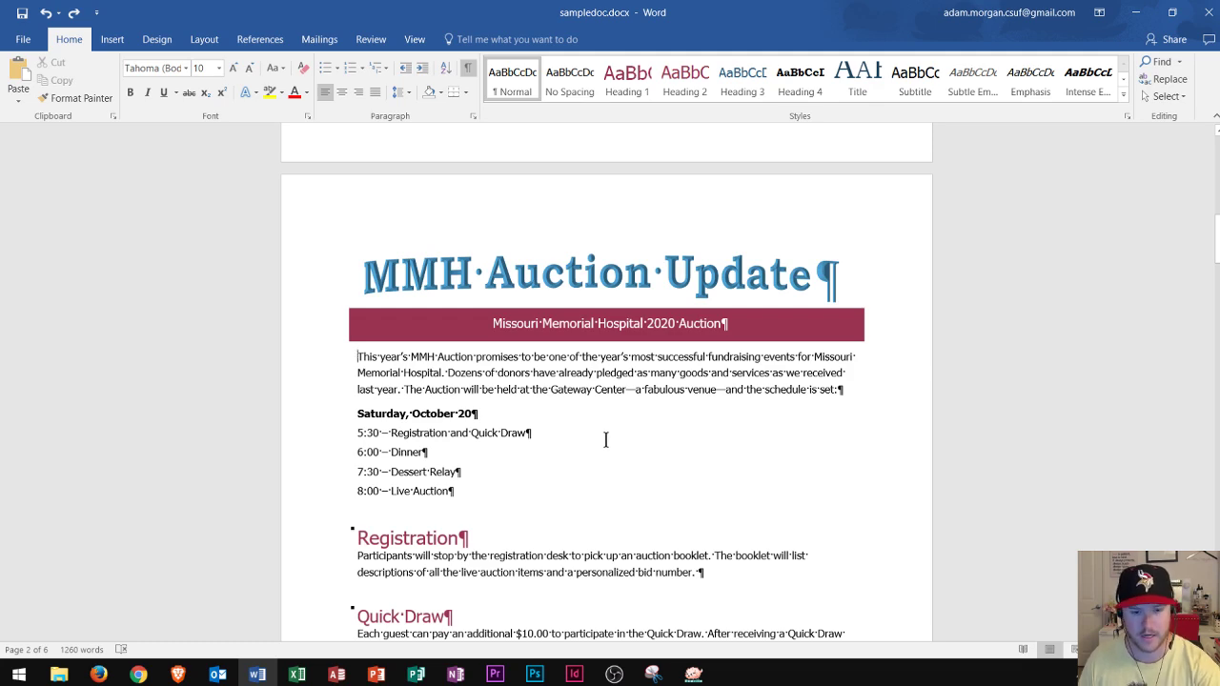
Step: Place the insertion point at the start of the newsletter's introductory paragraph
scroll(525, 389, "down", 2)
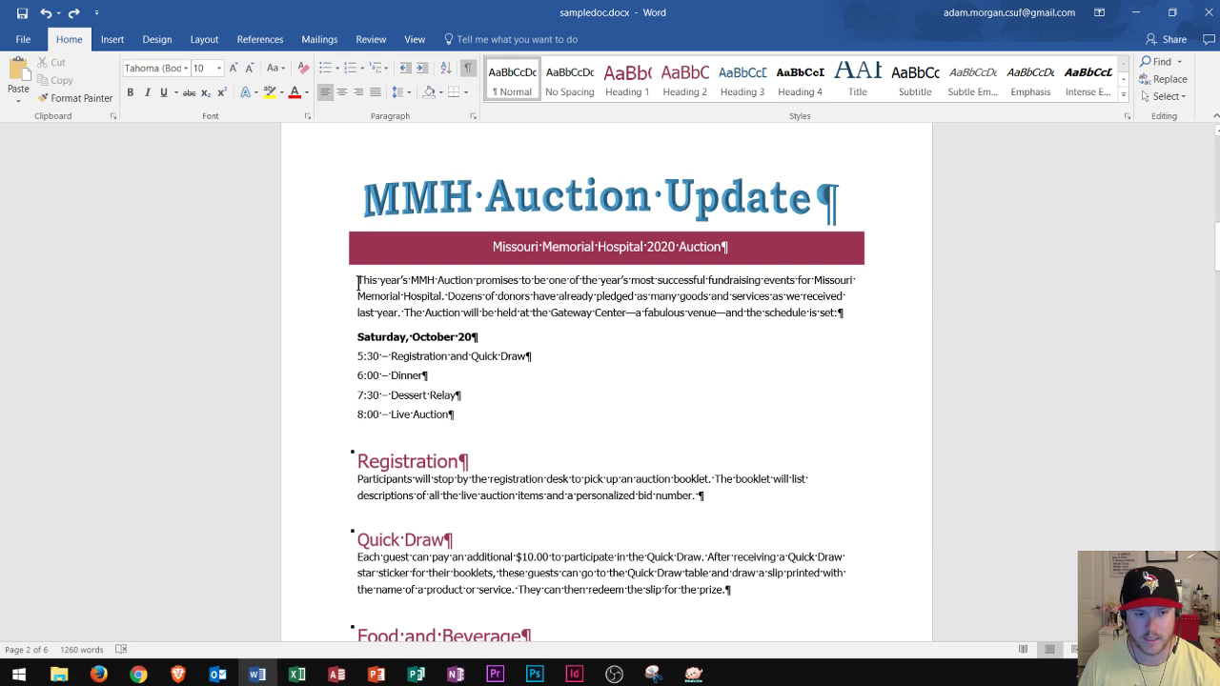
scroll(383, 345, "down", 12)
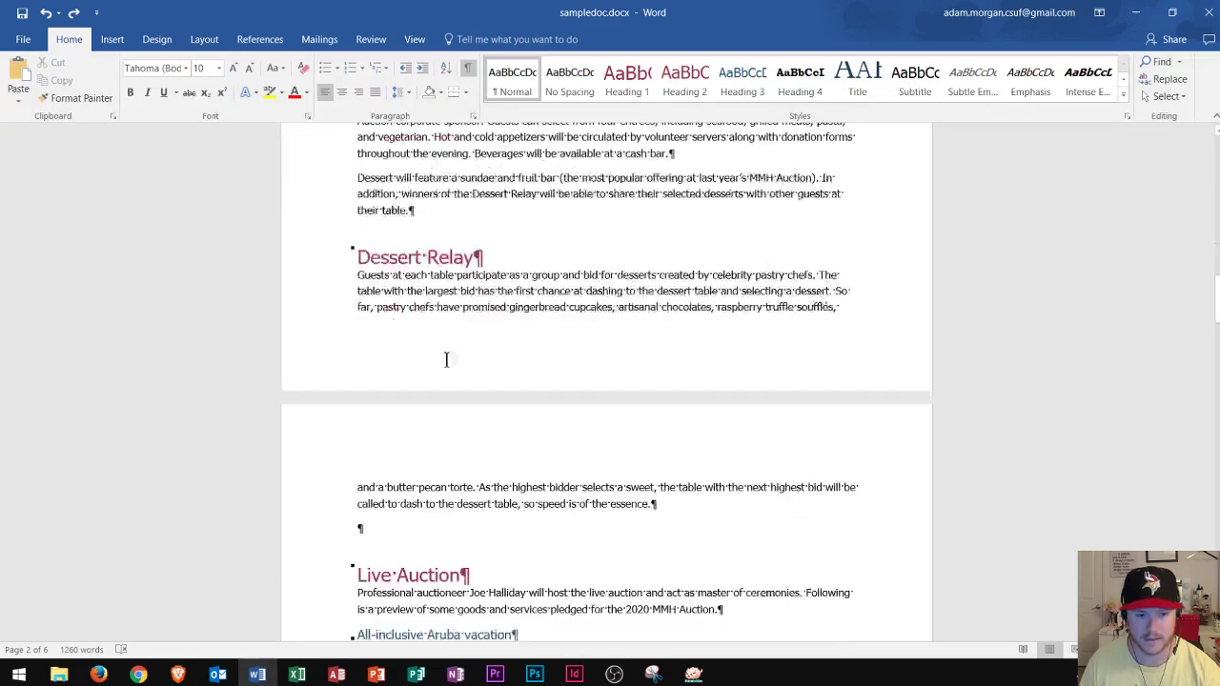
left_click(387, 467)
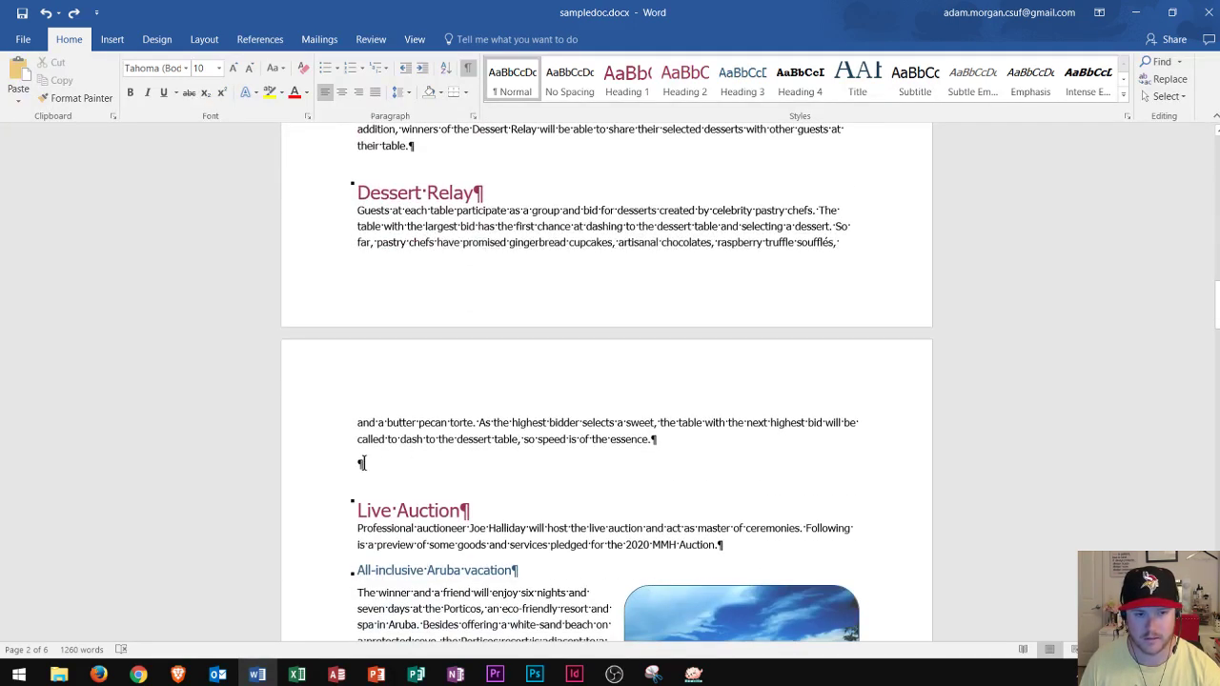
scroll(376, 462, "up", 12)
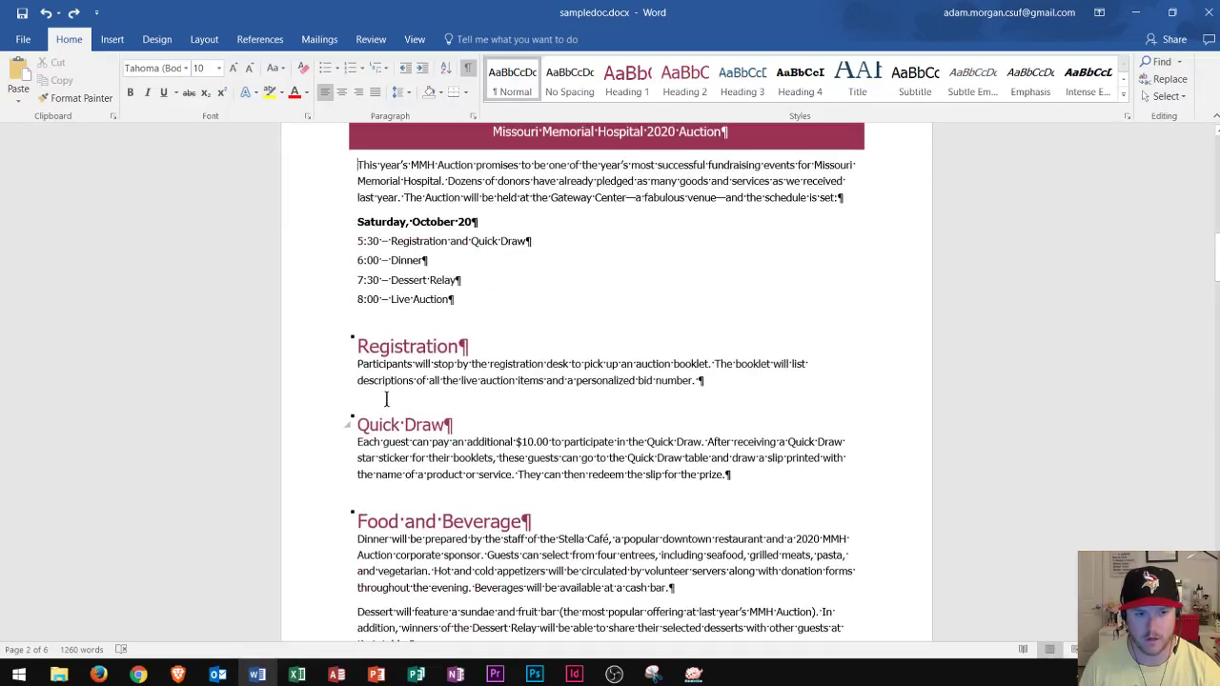
left_click(362, 321)
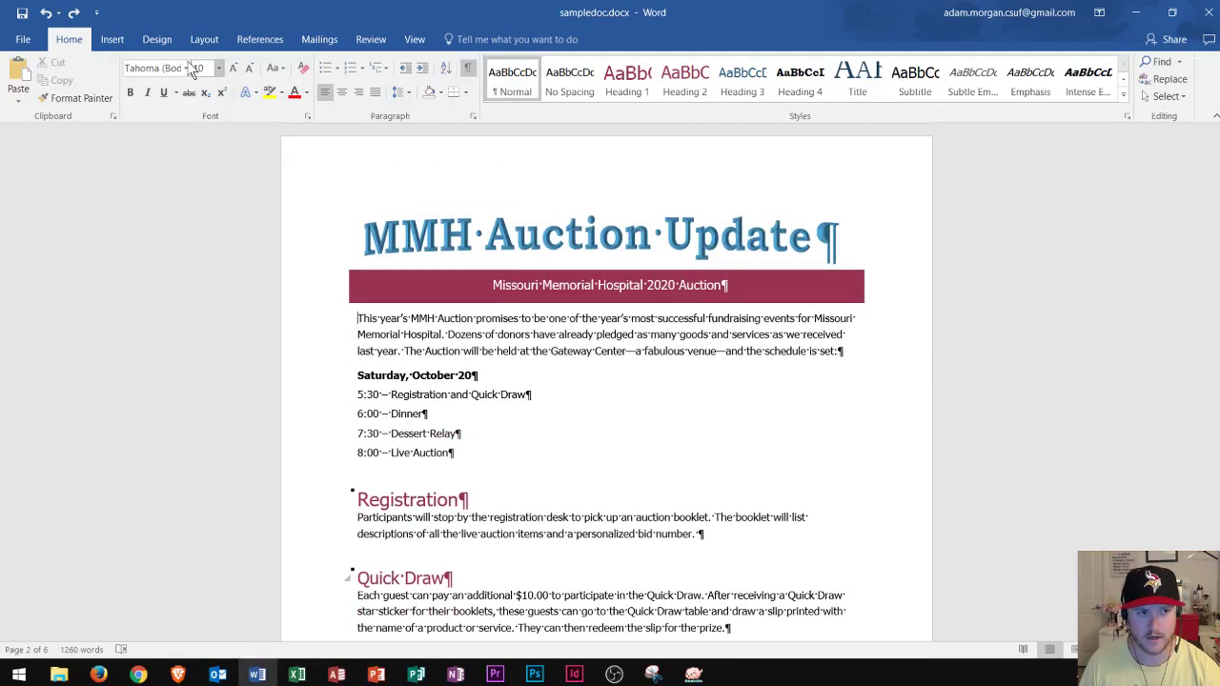
Step: Apply a trial two-column layout and scroll down through the newsletter
left_click(204, 42)
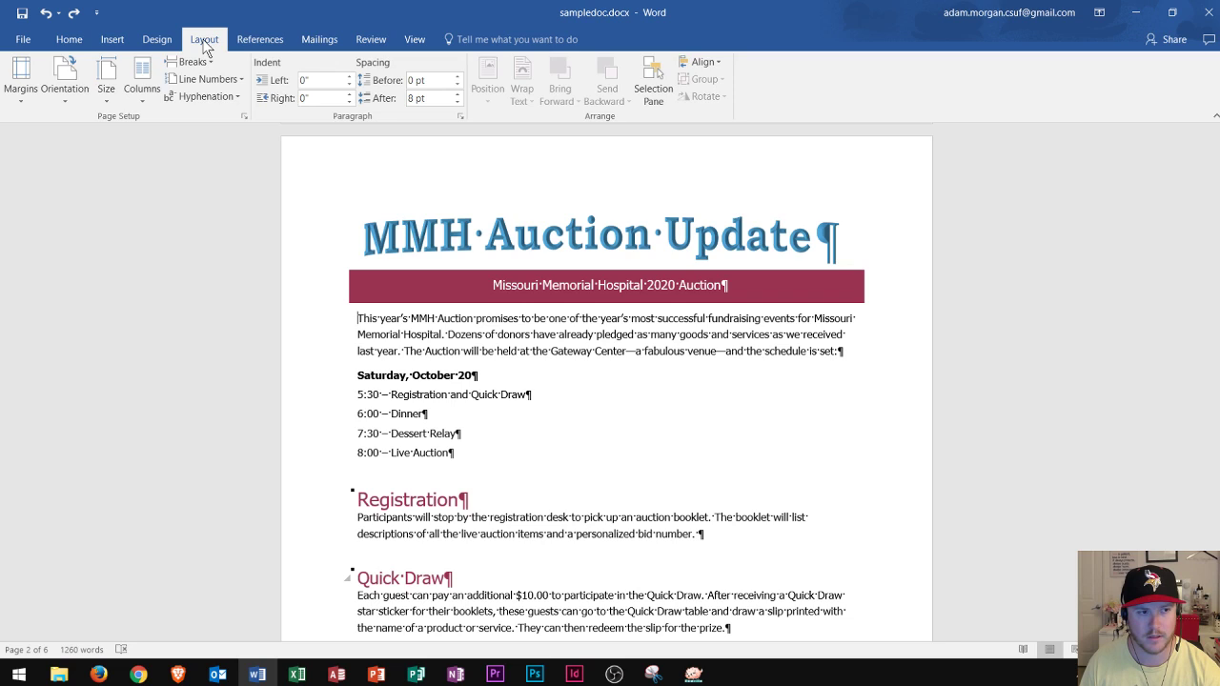
left_click(145, 87)
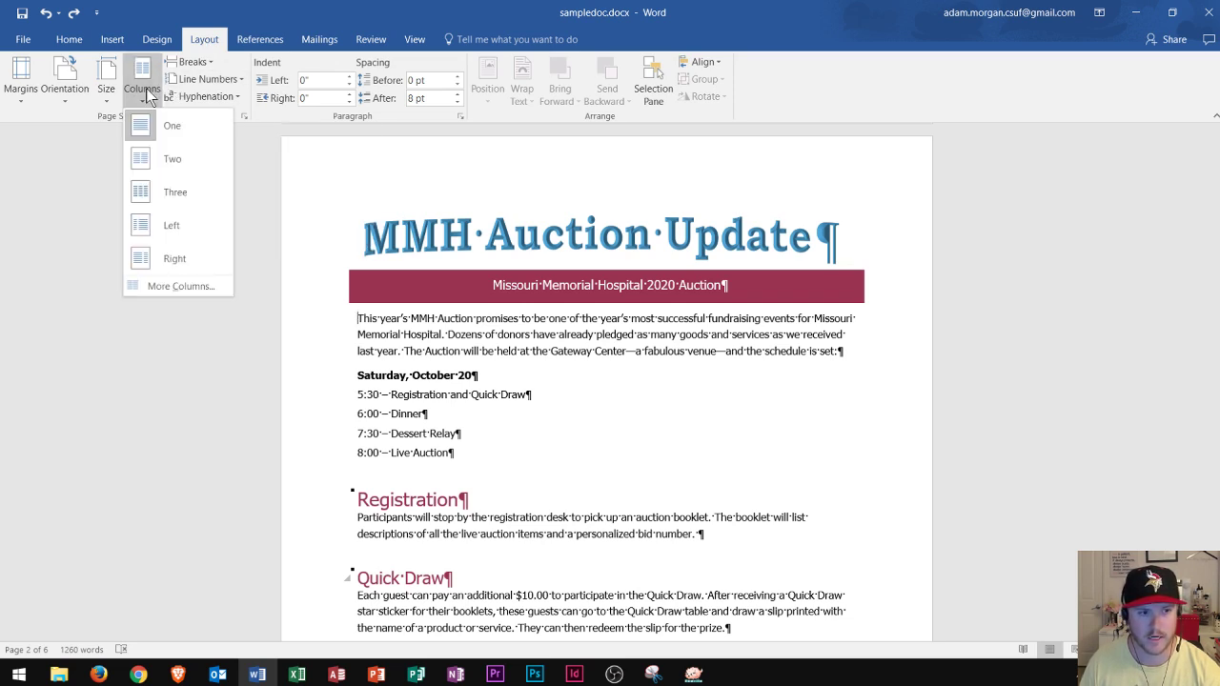
left_click(163, 160)
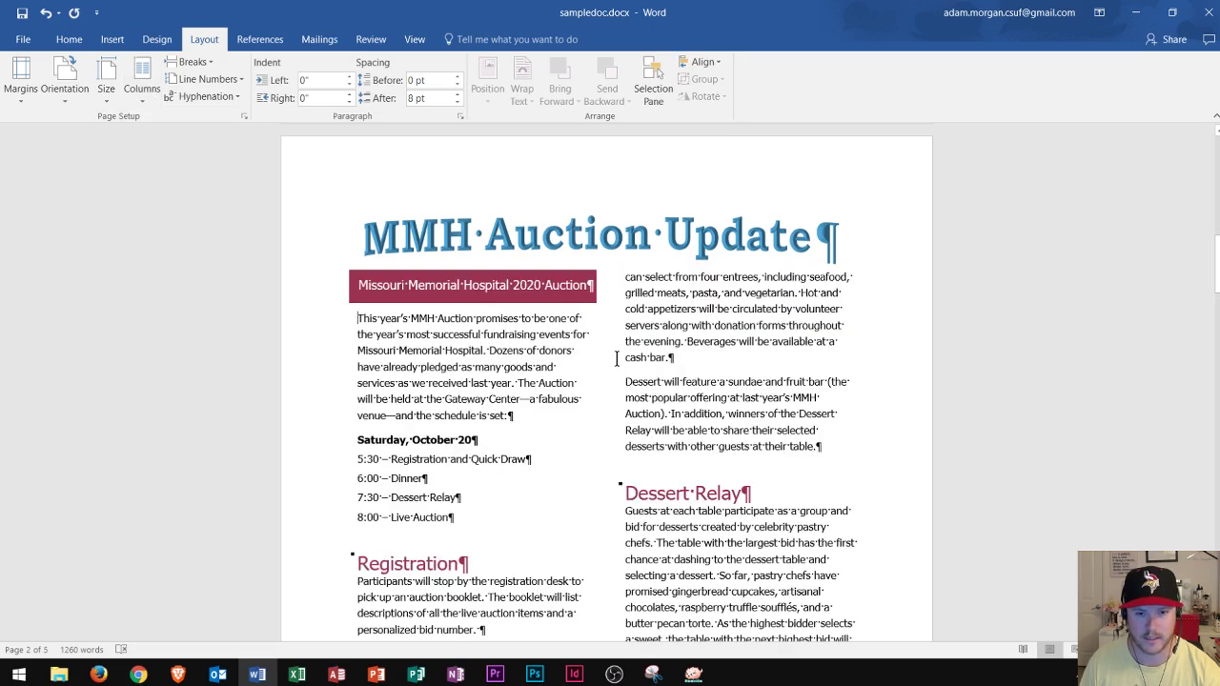
scroll(617, 358, "down", 10)
scroll(609, 328, "down", 20)
scroll(596, 302, "down", 11)
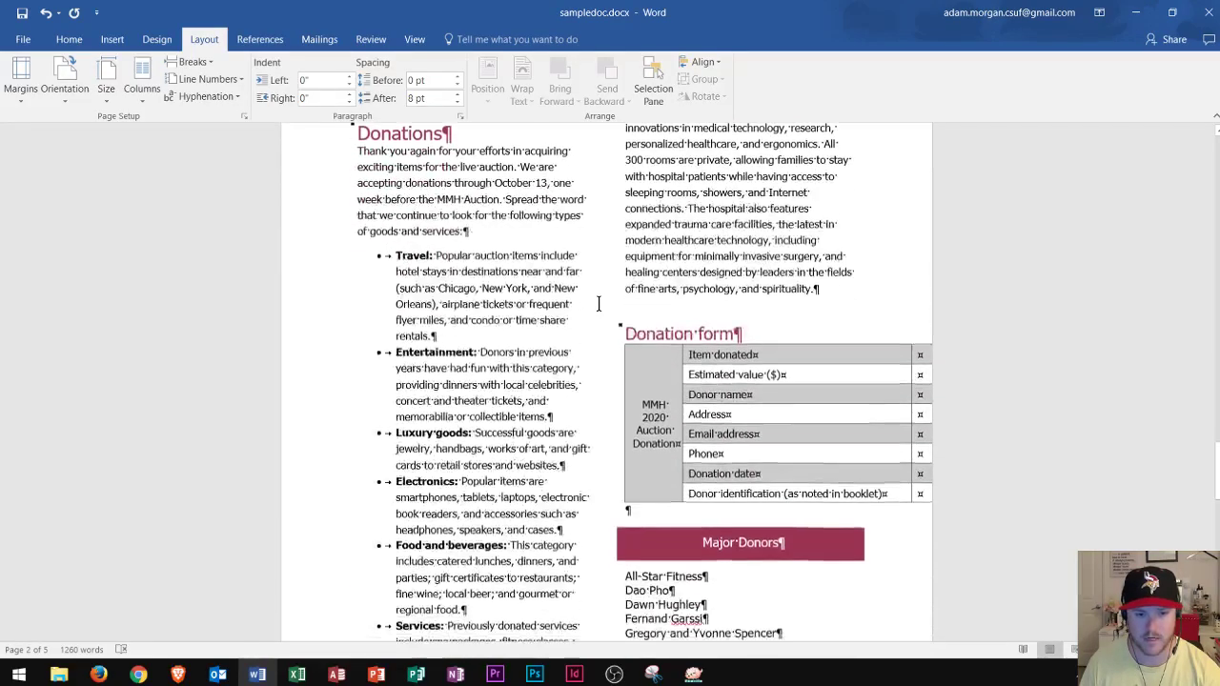
scroll(599, 303, "down", 10)
scroll(599, 303, "down", 1)
scroll(599, 303, "down", 3)
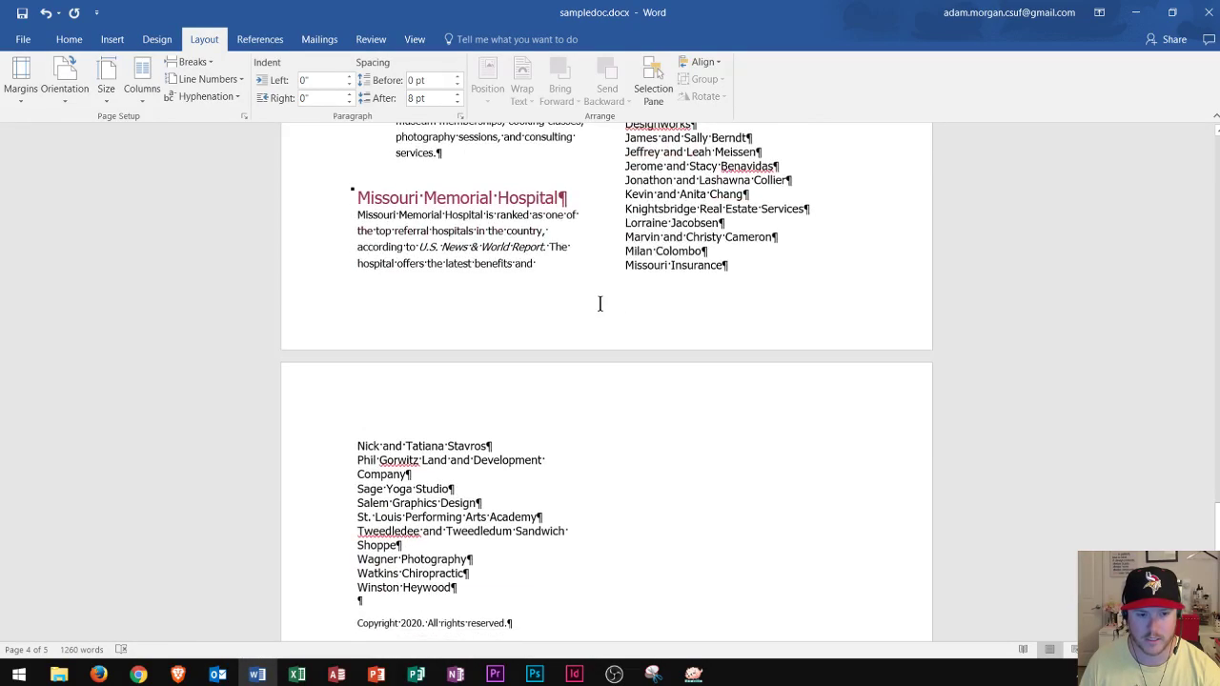
Step: Scroll back up and undo the two-column layout with Ctrl+Z
scroll(600, 303, "up", 15)
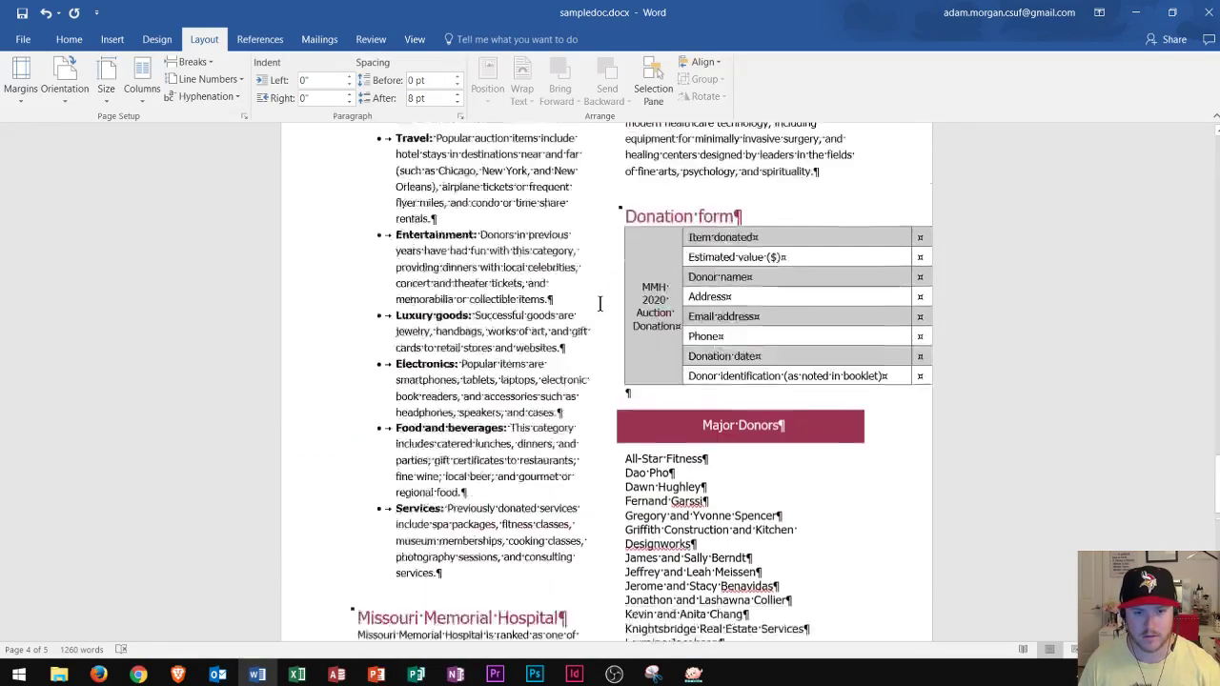
scroll(600, 303, "up", 20)
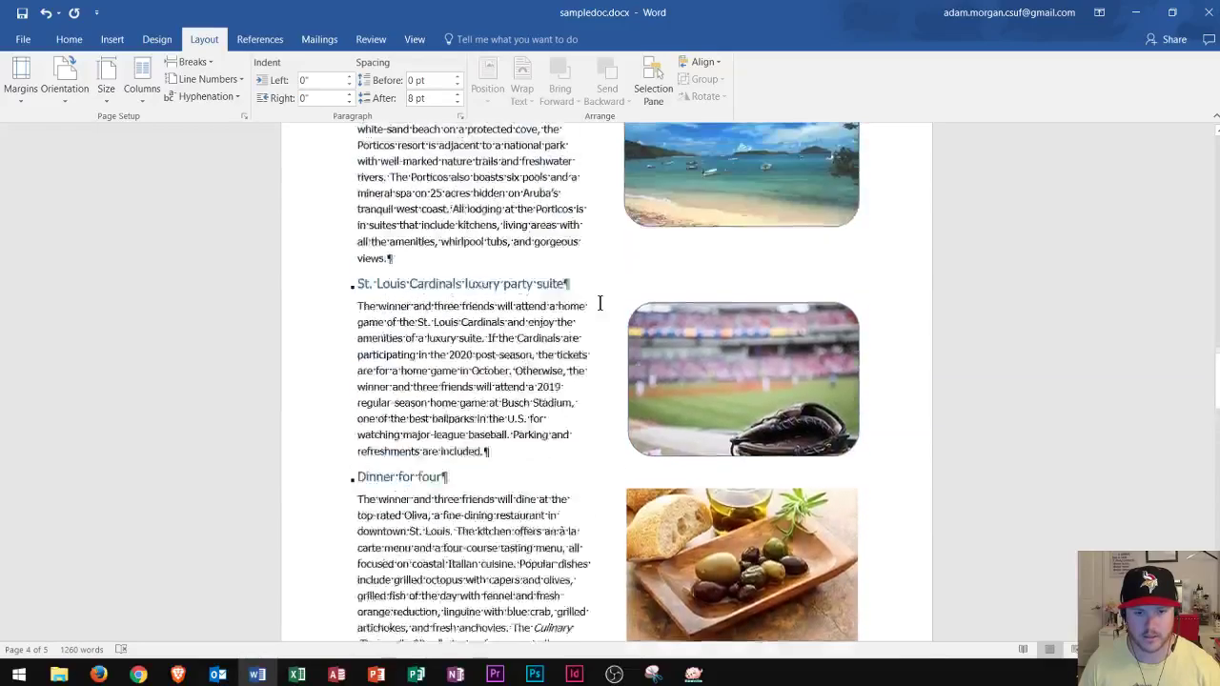
scroll(599, 303, "up", 1)
key("ctrl+z")
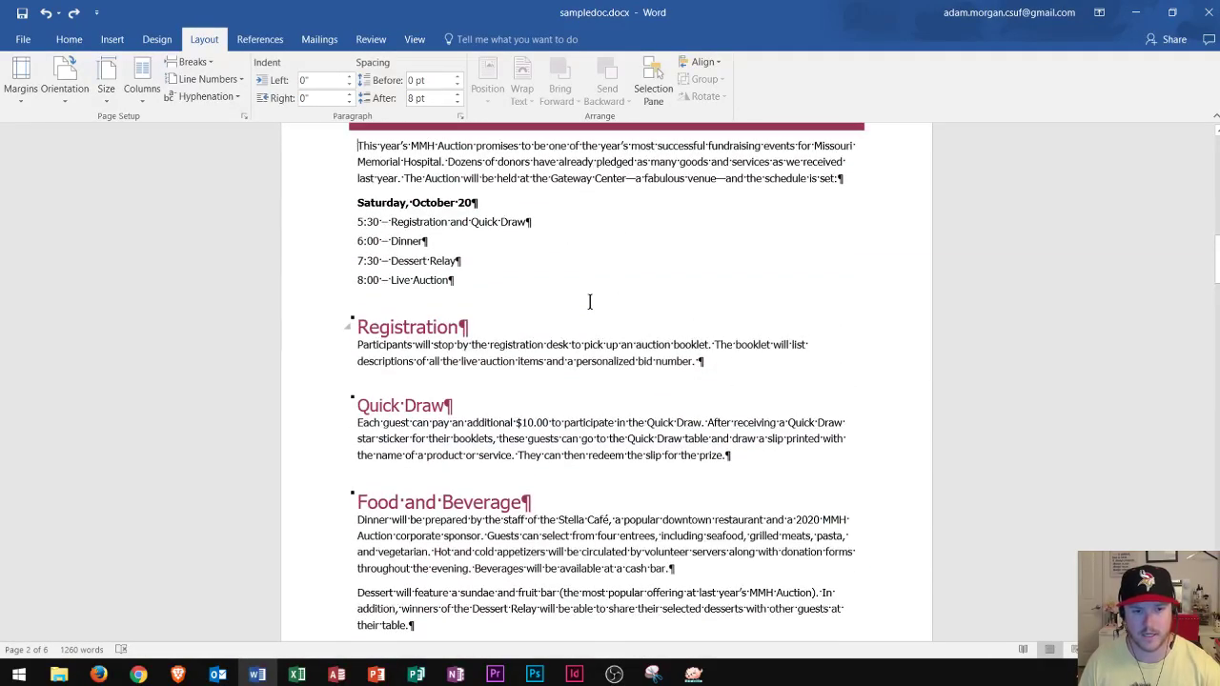
scroll(590, 302, "up", 2)
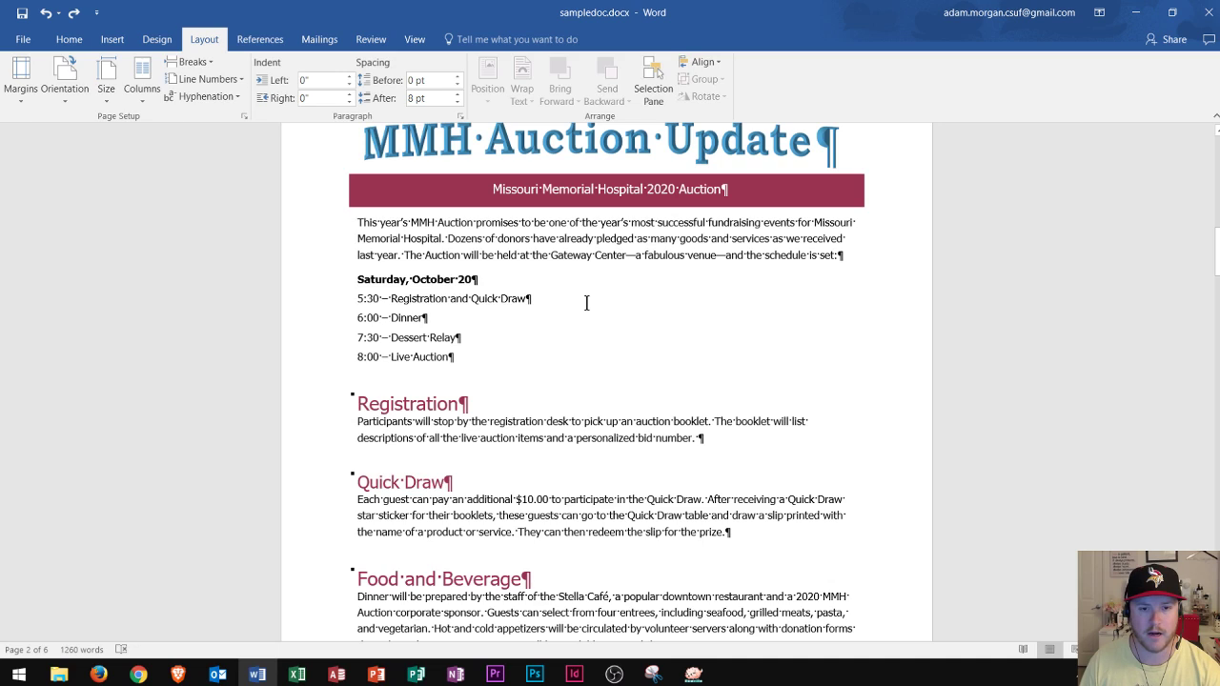
scroll(614, 273, "up", 2)
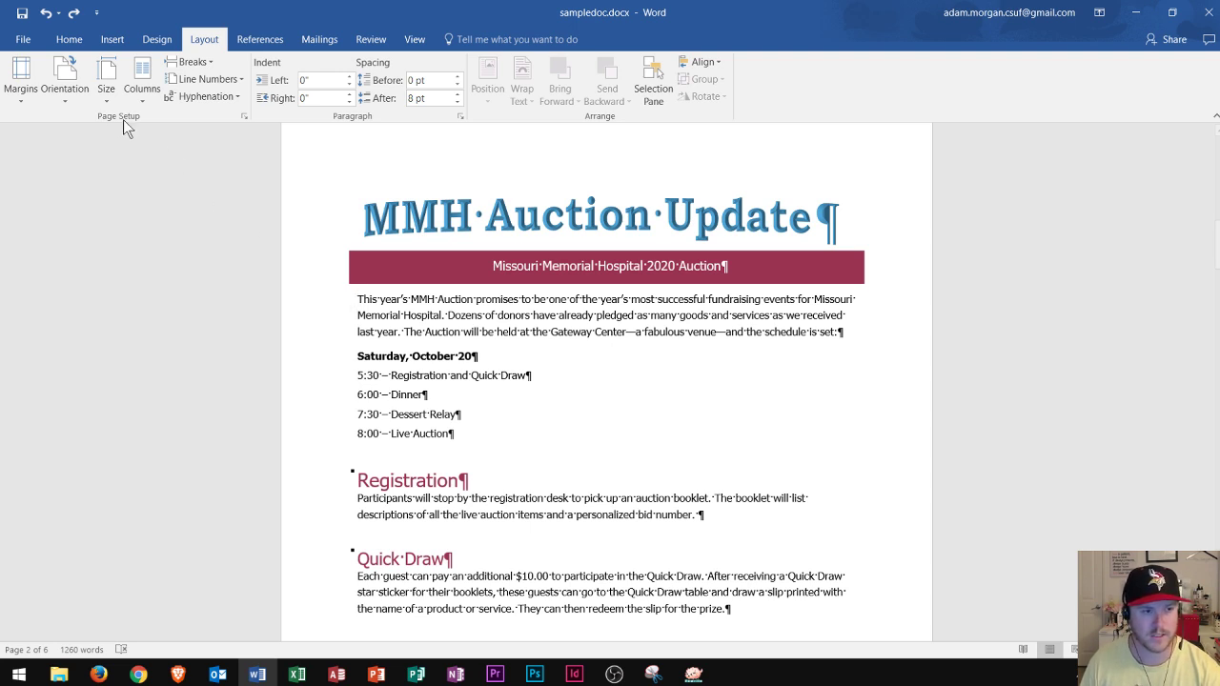
left_click(211, 70)
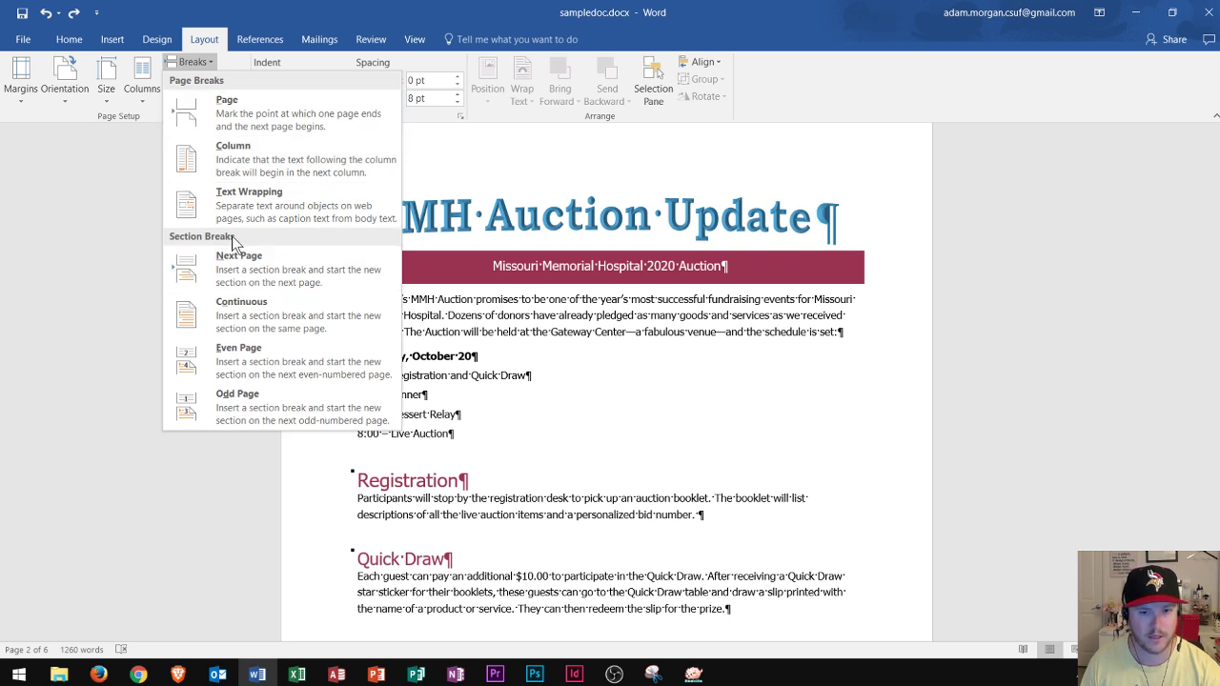
key("Escape")
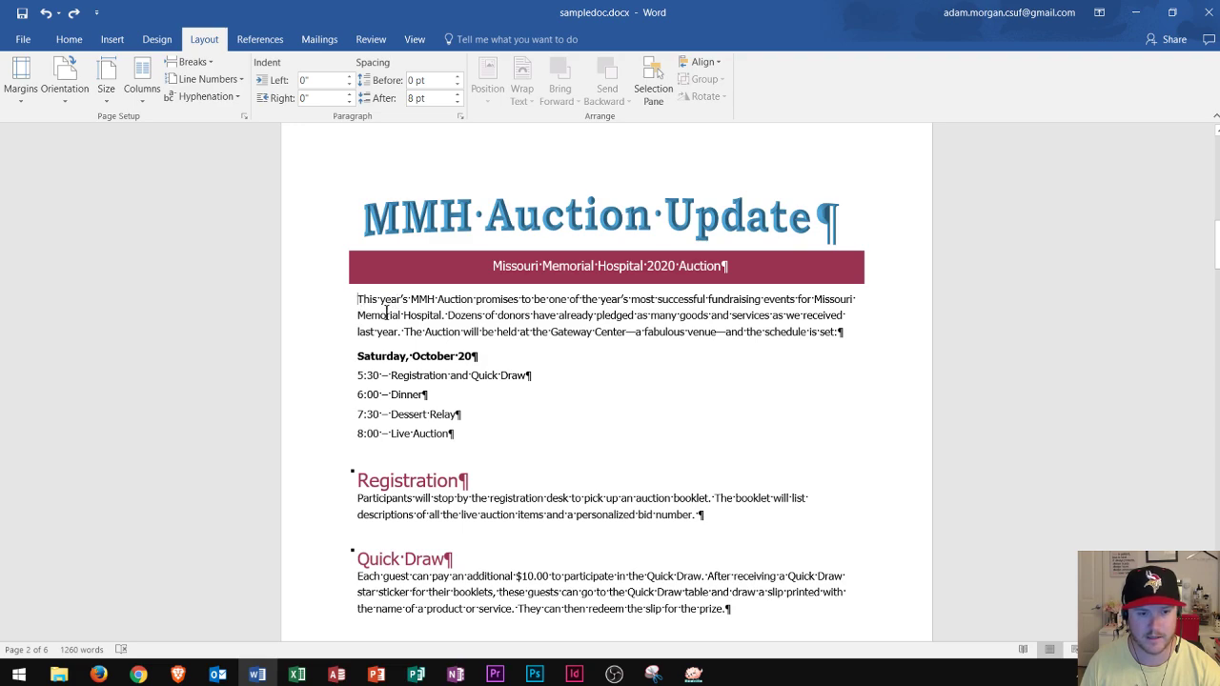
scroll(370, 305, "down", 10)
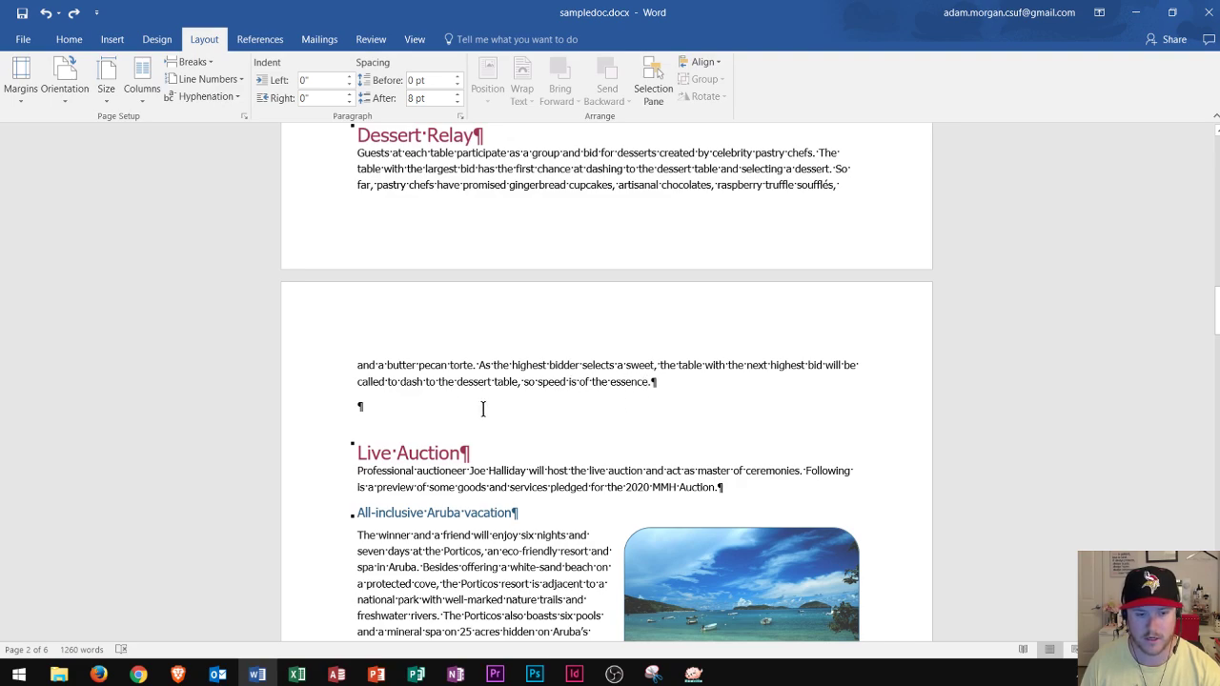
scroll(340, 299, "up", 5)
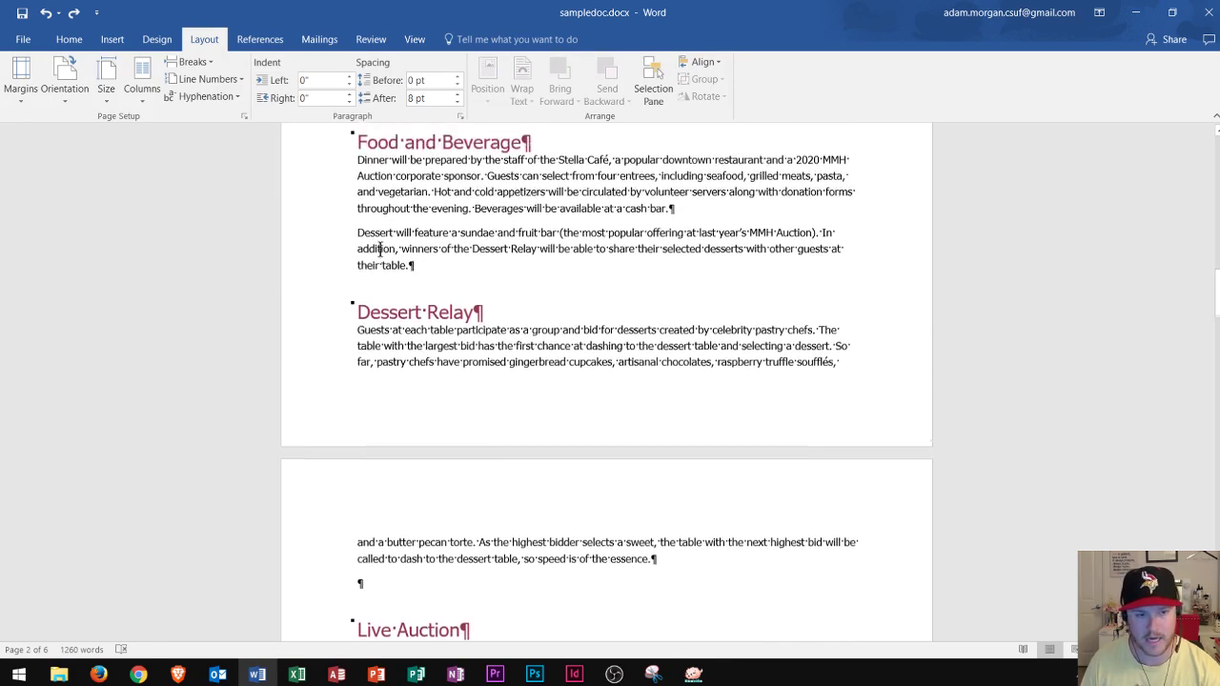
scroll(380, 250, "up", 6)
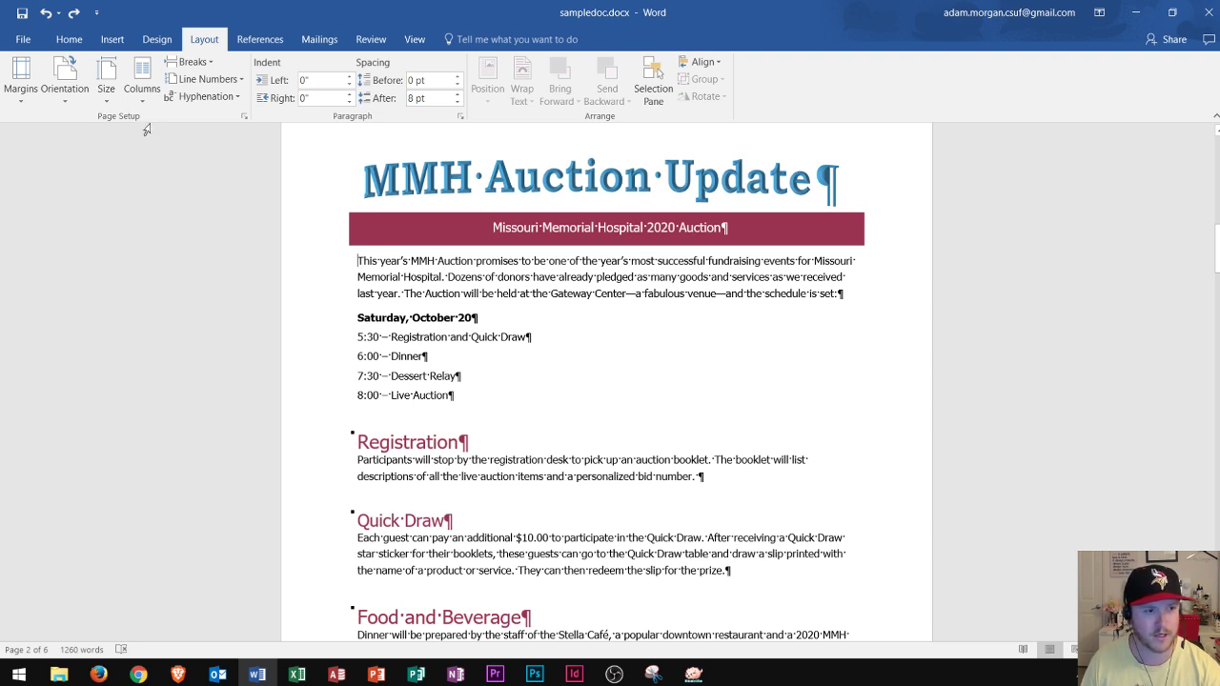
Step: Add a Continuous break from Layout > Breaks right after the 2020 Auction subtitle banner
left_click(194, 62)
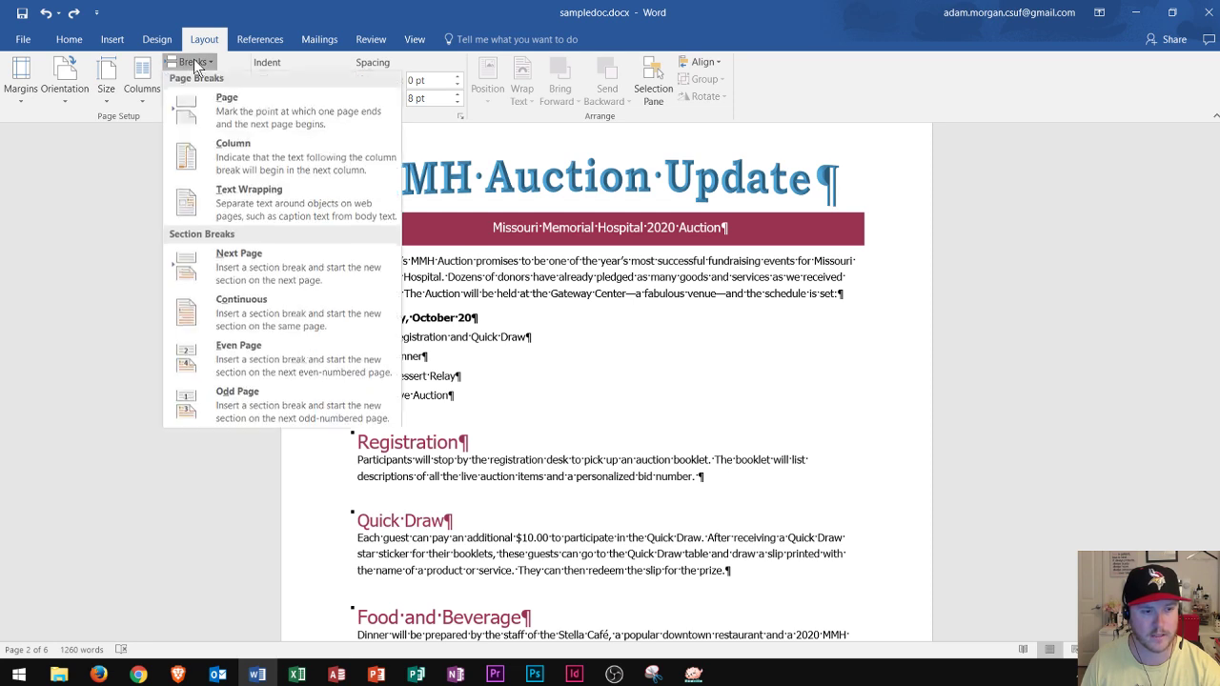
left_click(254, 303)
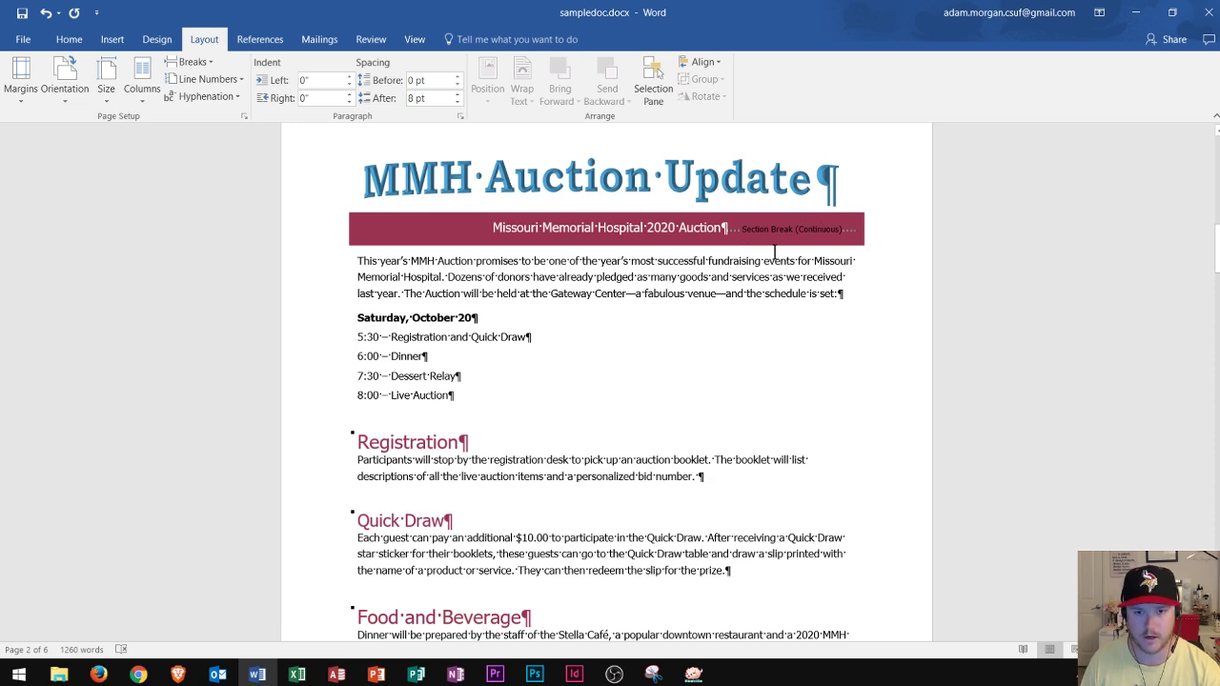
scroll(468, 294, "down", 10)
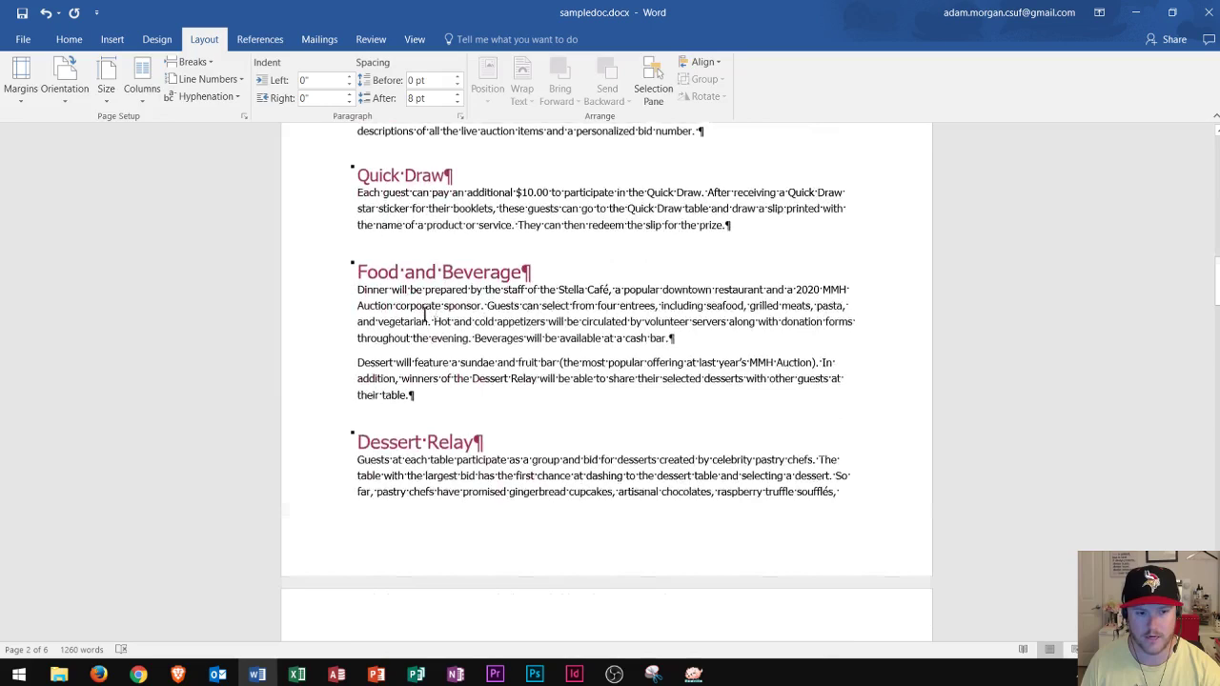
scroll(420, 309, "down", 3)
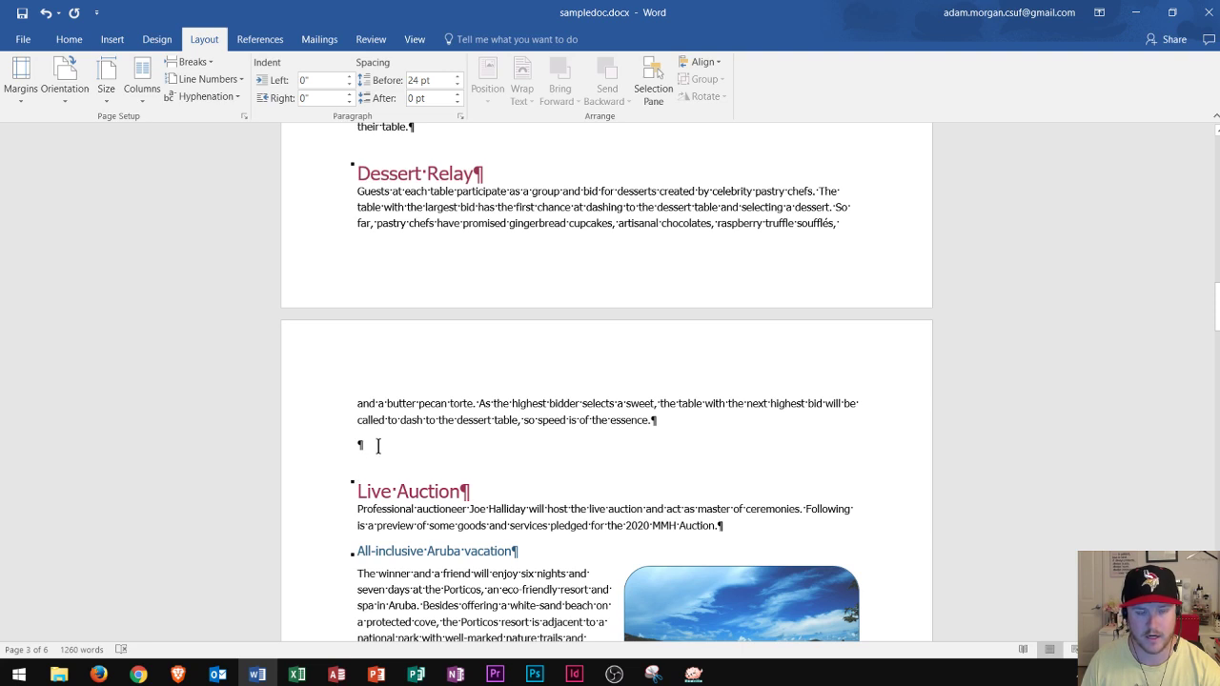
Step: Add a second Continuous break just above the Live Auction heading
left_click(191, 63)
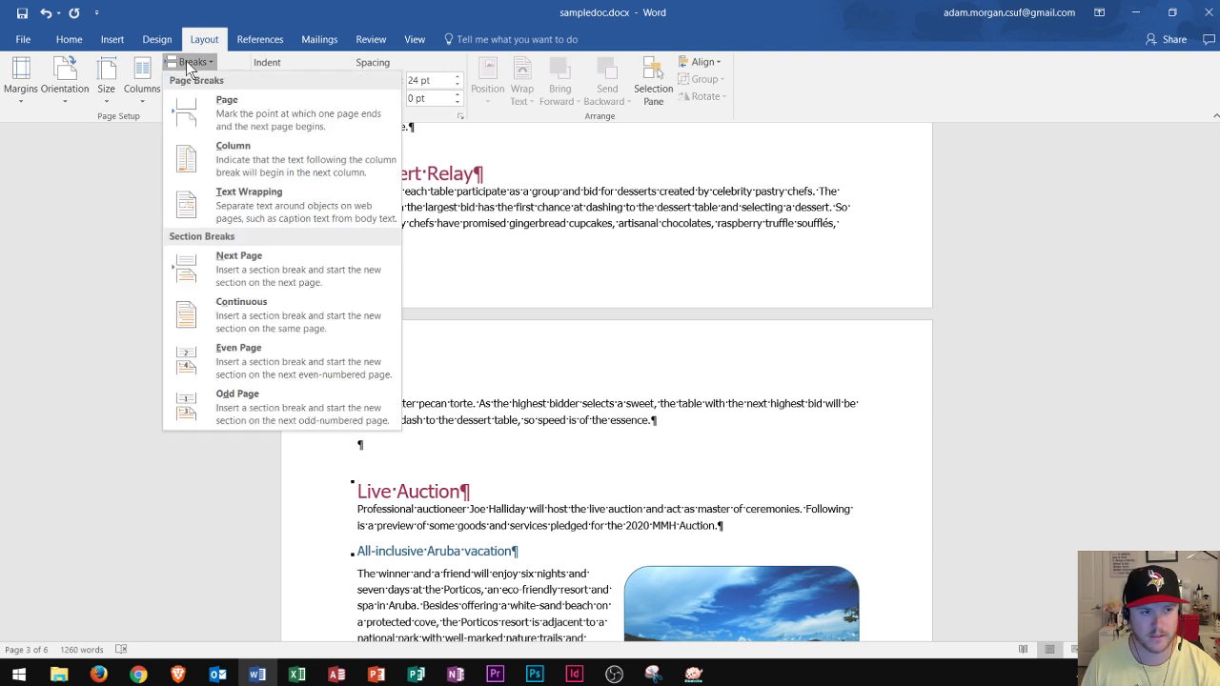
left_click(251, 303)
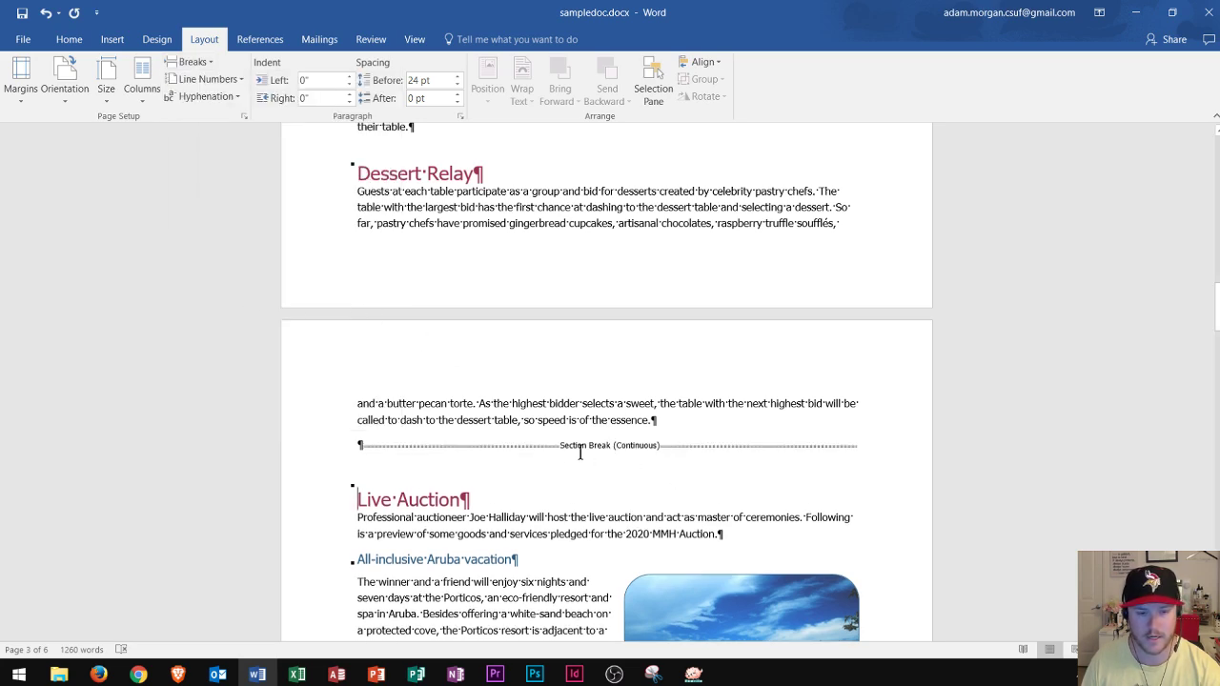
scroll(569, 451, "up", 15)
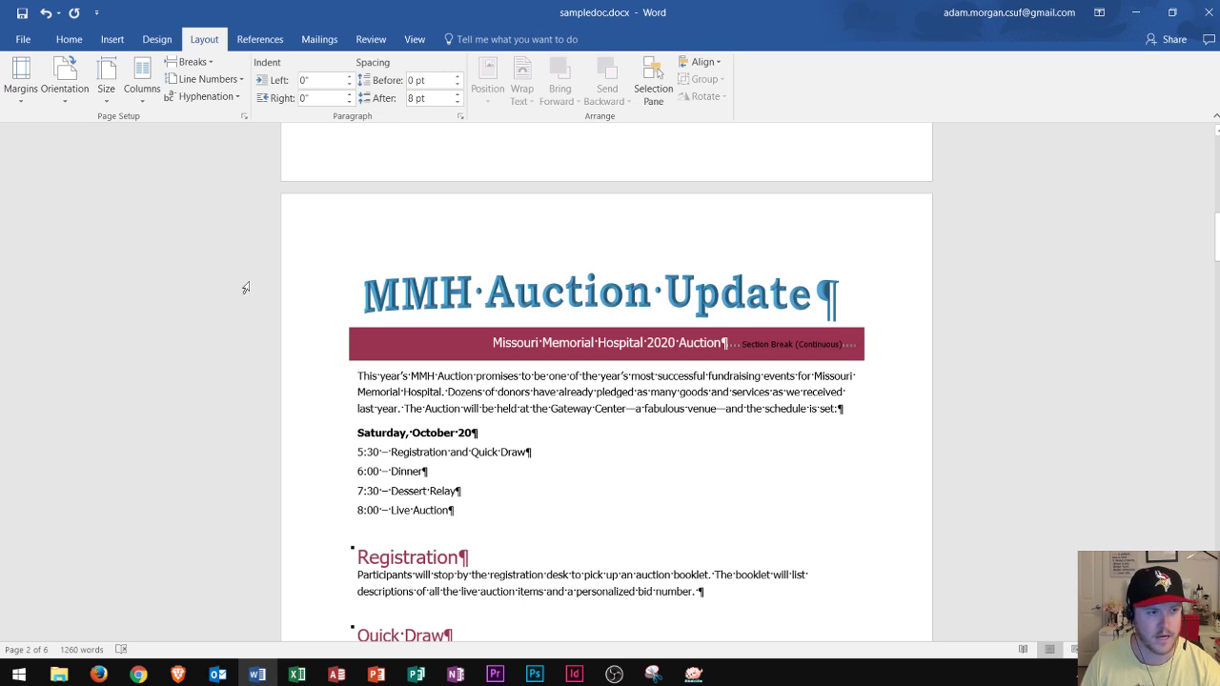
Step: Set the introduction-to-Dessert Relay section to Two columns, then scroll to the Major Donors page
left_click(142, 90)
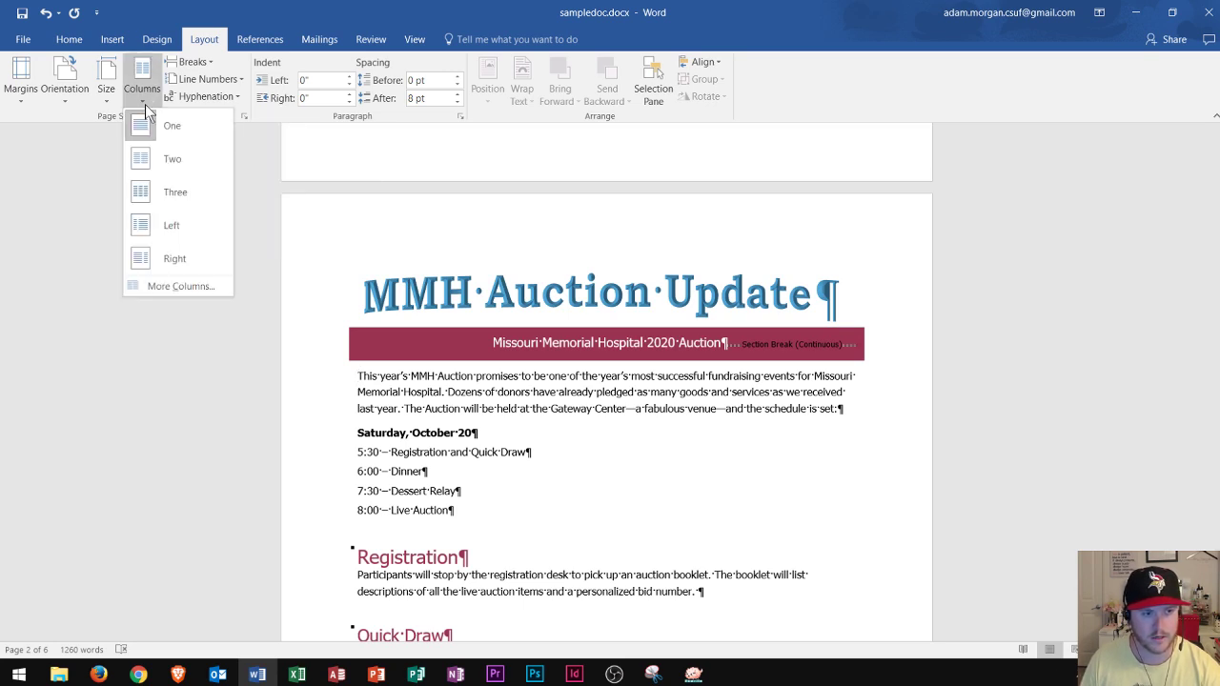
left_click(169, 164)
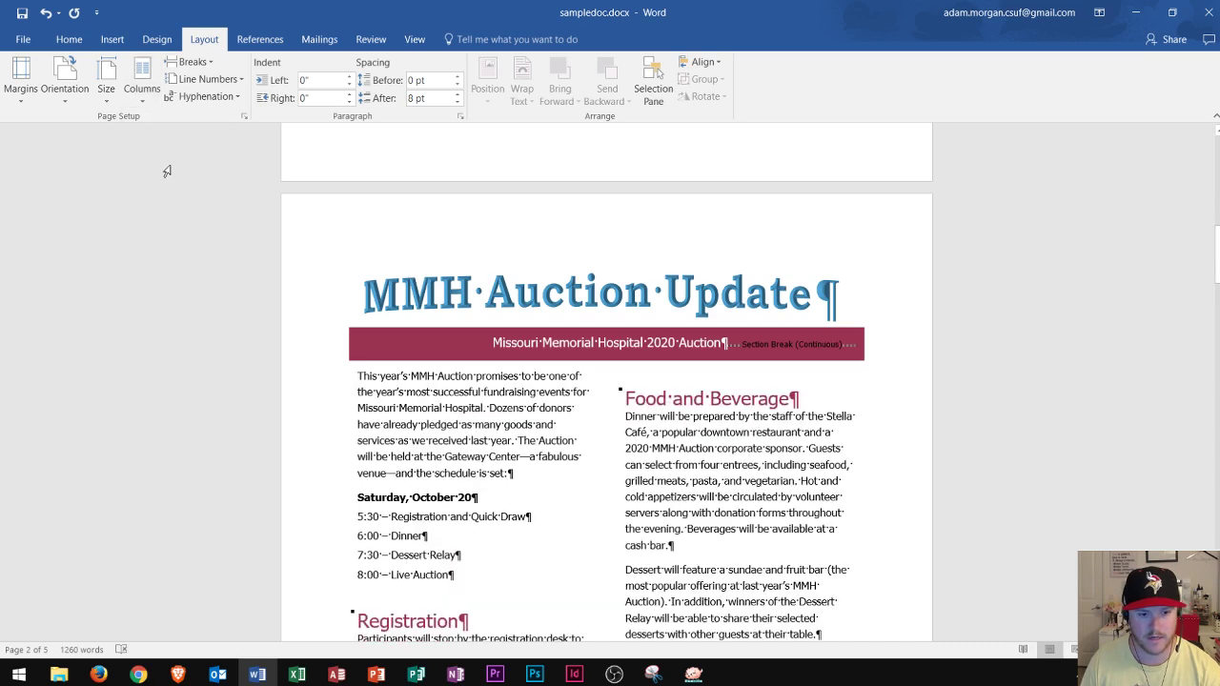
scroll(571, 414, "down", 3)
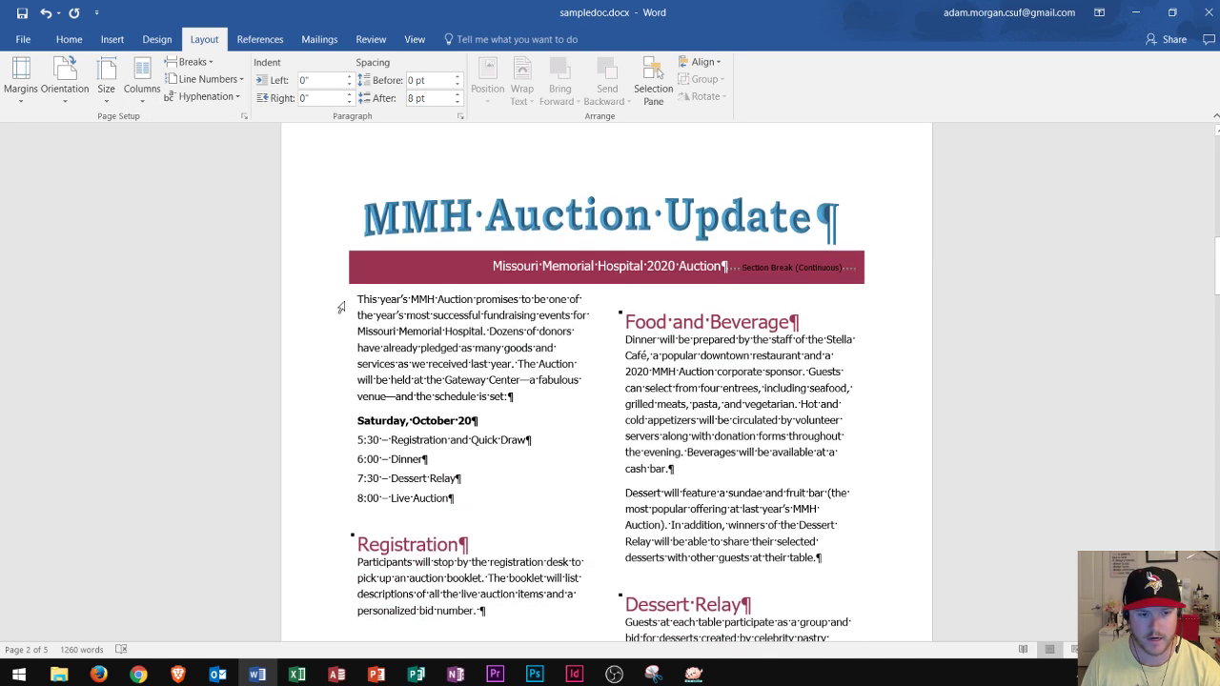
scroll(475, 324, "down", 2)
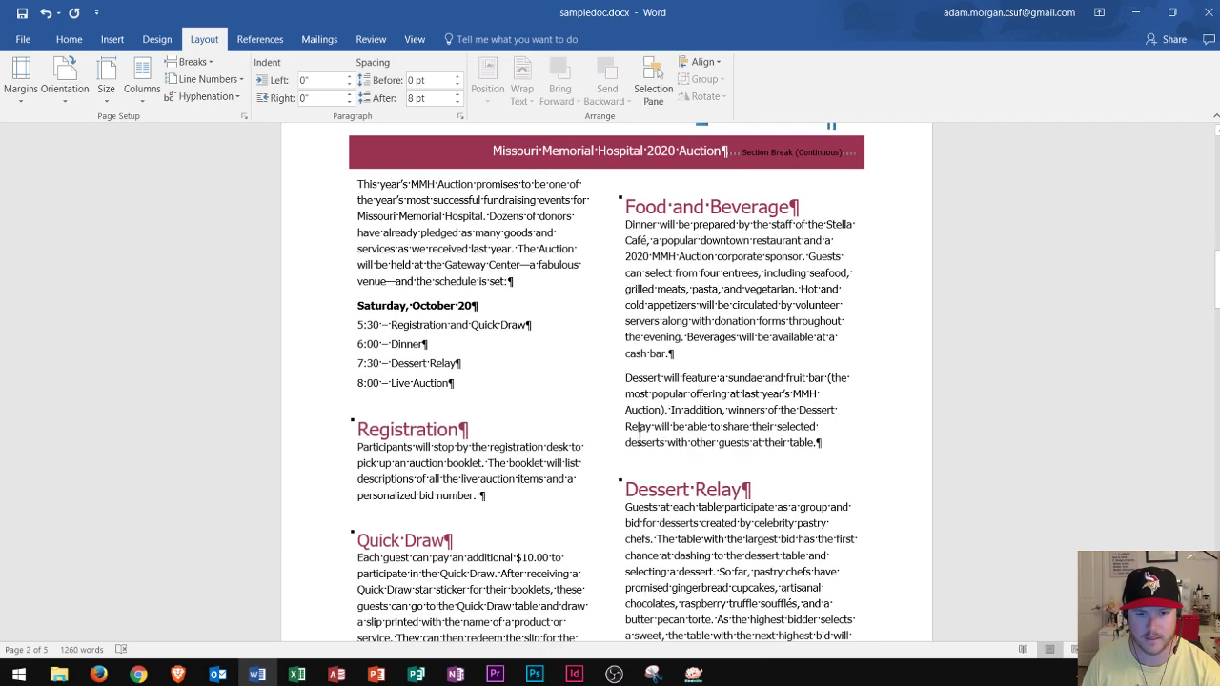
scroll(684, 347, "down", 7)
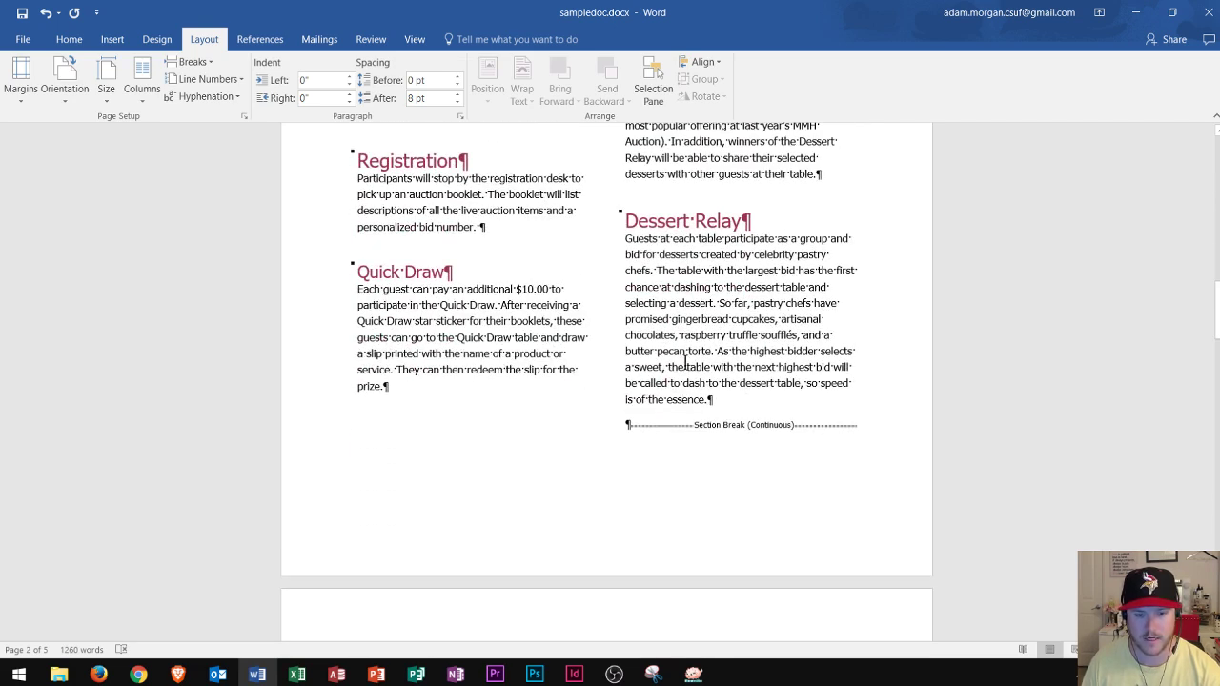
scroll(683, 365, "down", 10)
scroll(503, 340, "down", 3)
scroll(498, 341, "down", 12)
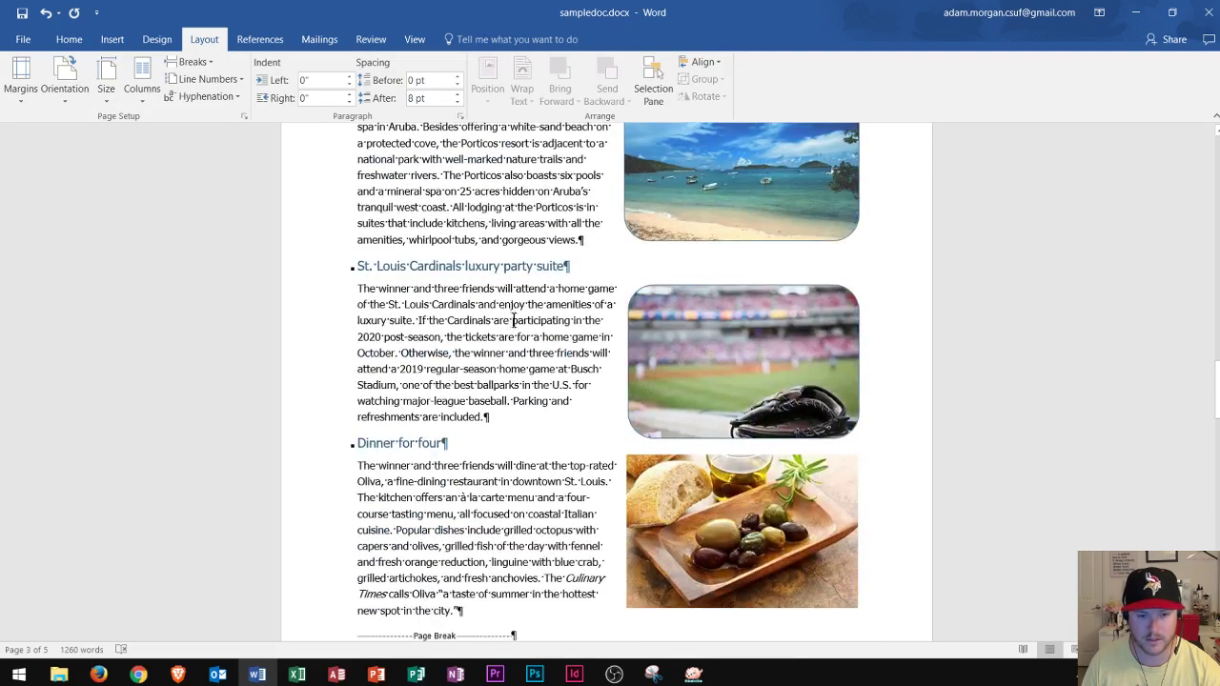
scroll(514, 294, "down", 8)
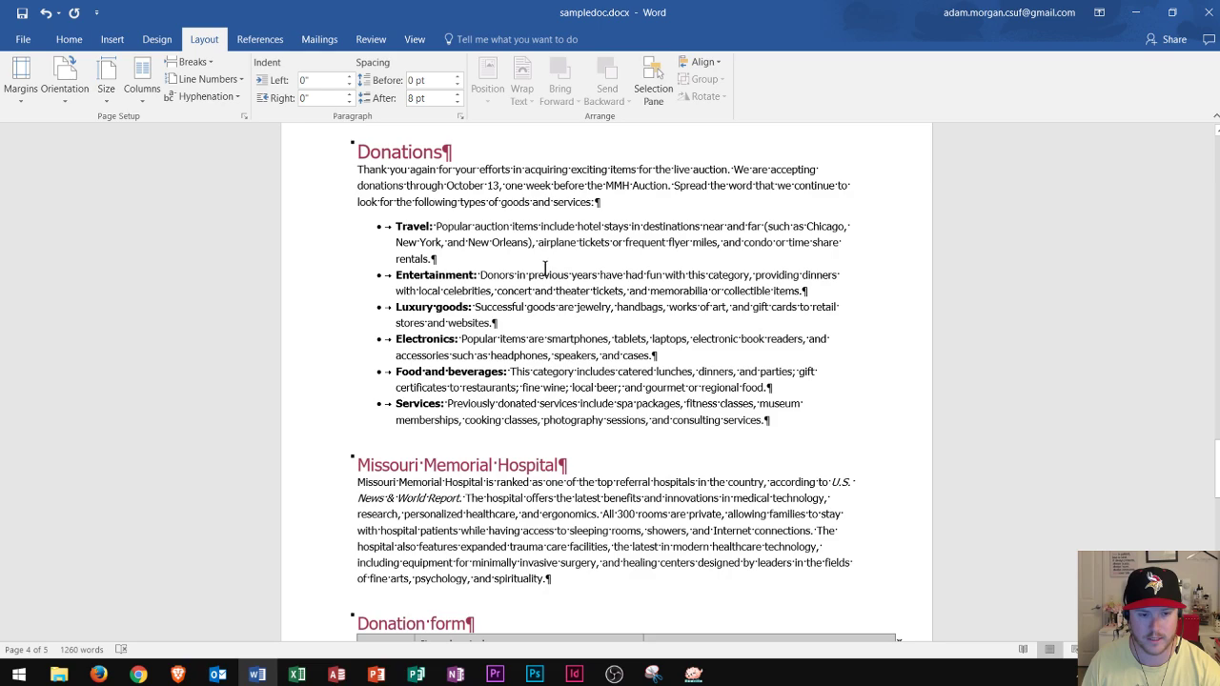
scroll(546, 267, "down", 13)
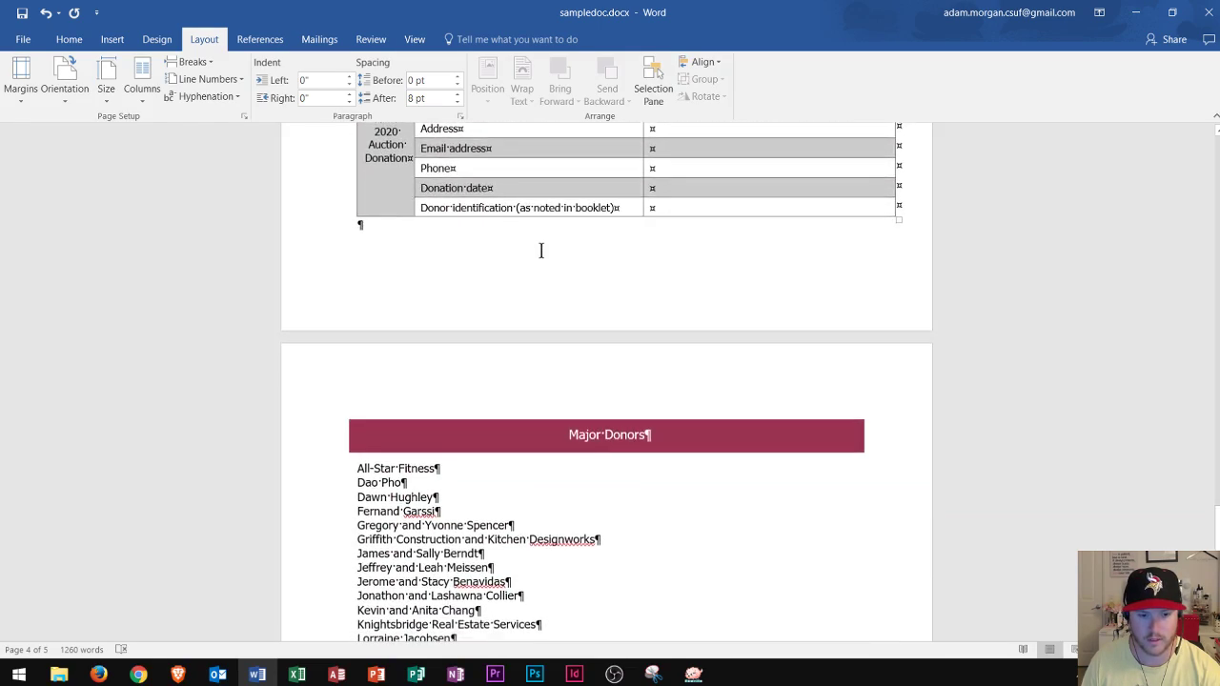
scroll(538, 252, "down", 5)
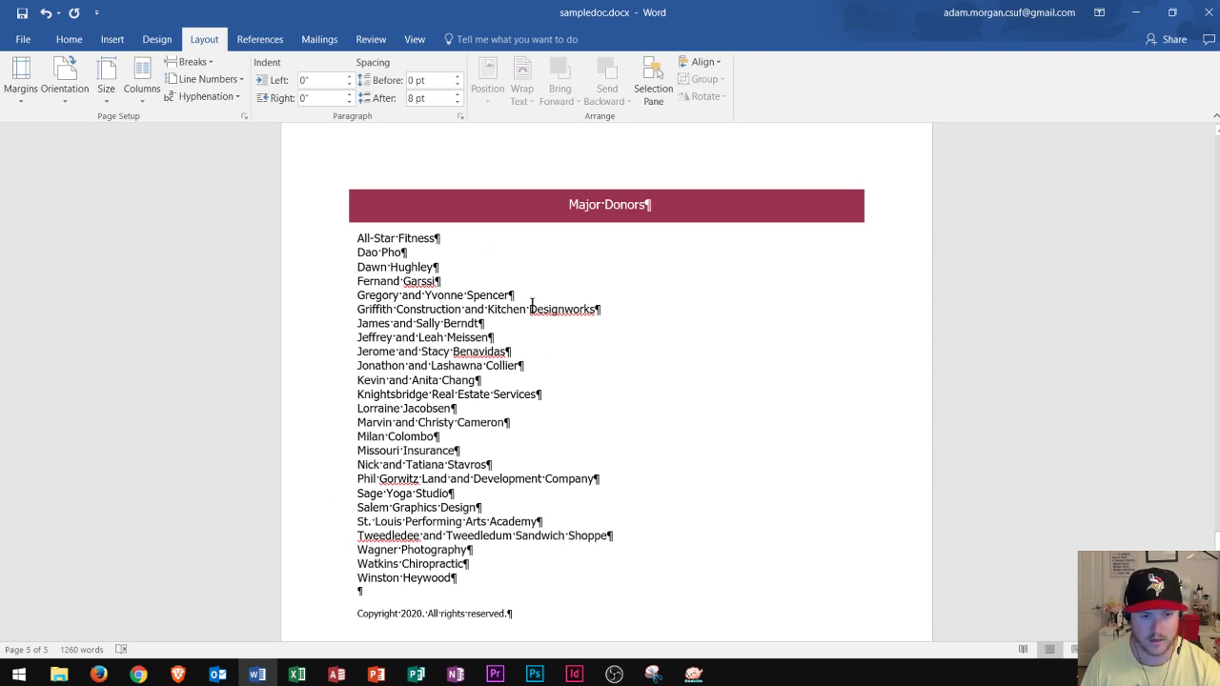
Step: Insert Continuous breaks after the Major Donors banner and above the copyright line
left_click(192, 62)
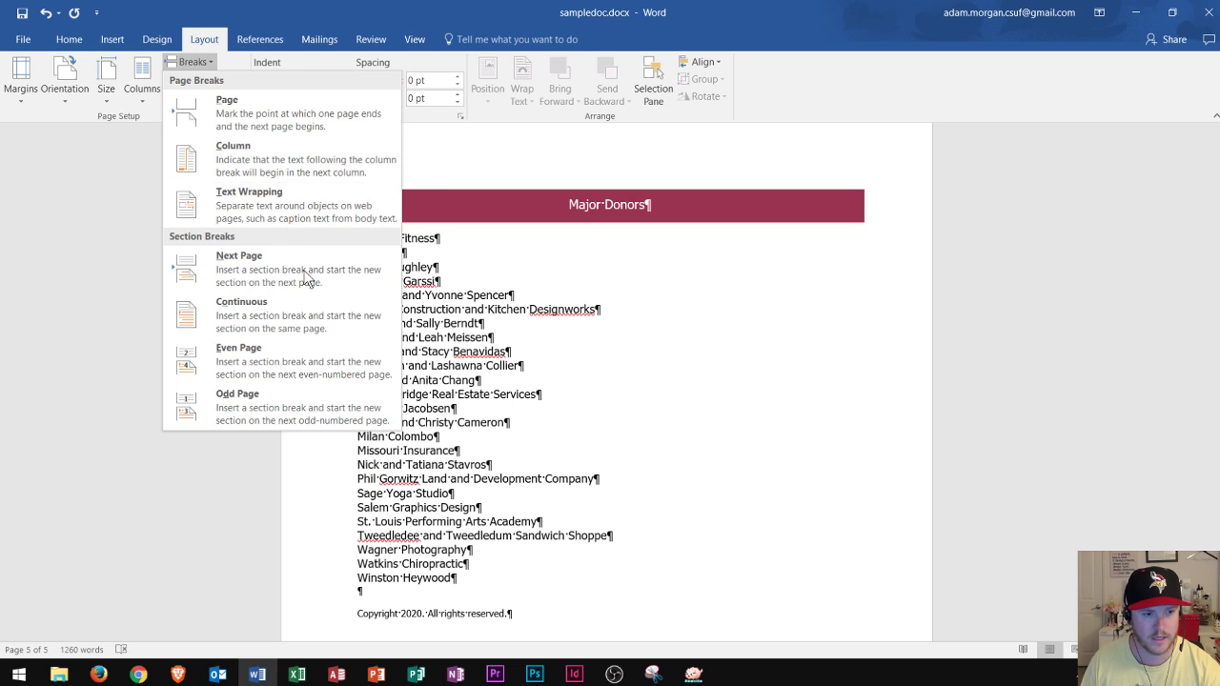
left_click(295, 308)
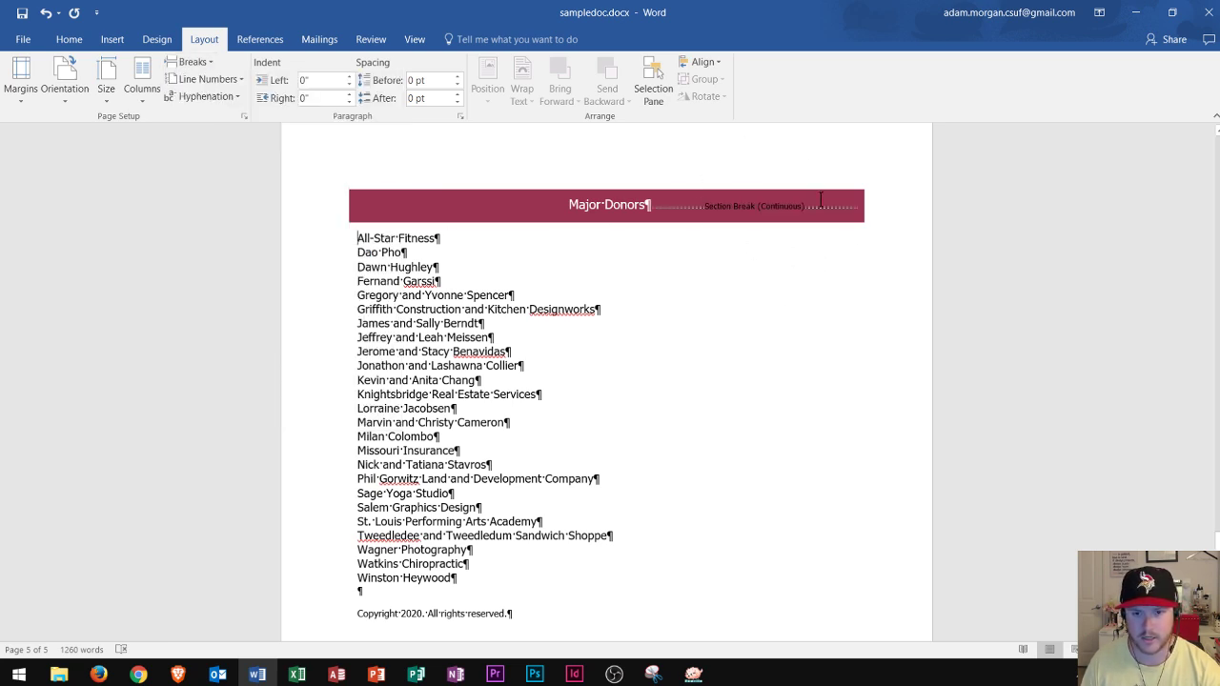
scroll(553, 305, "down", 3)
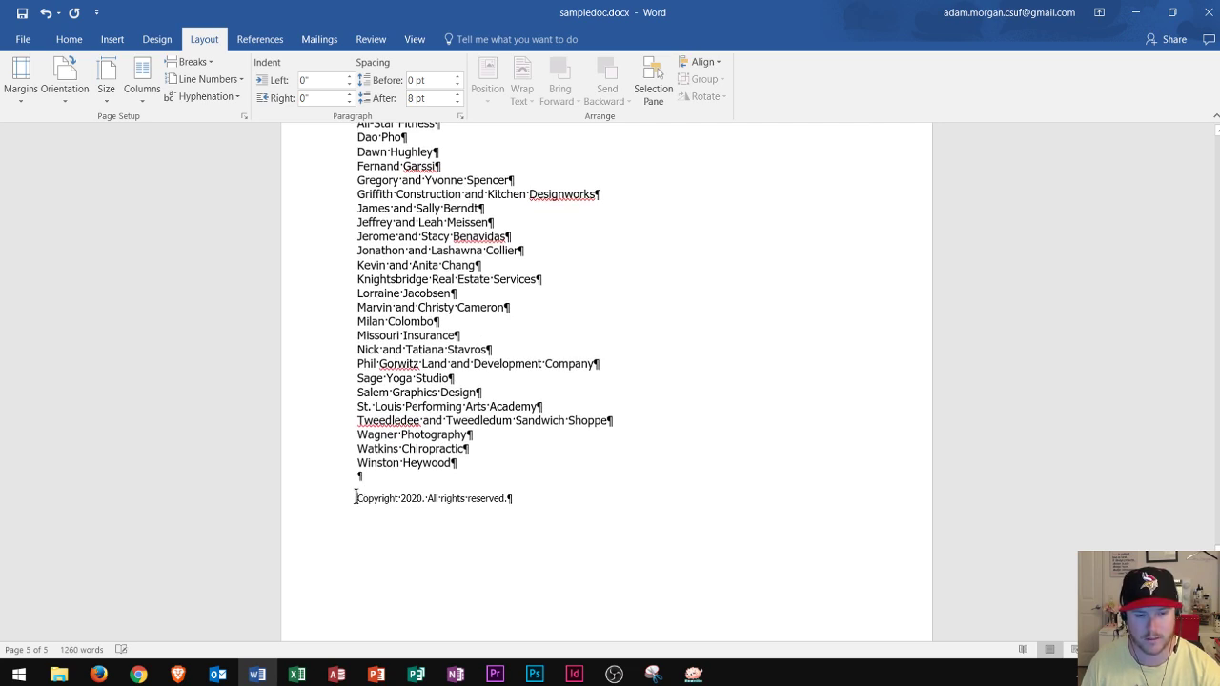
left_click(194, 62)
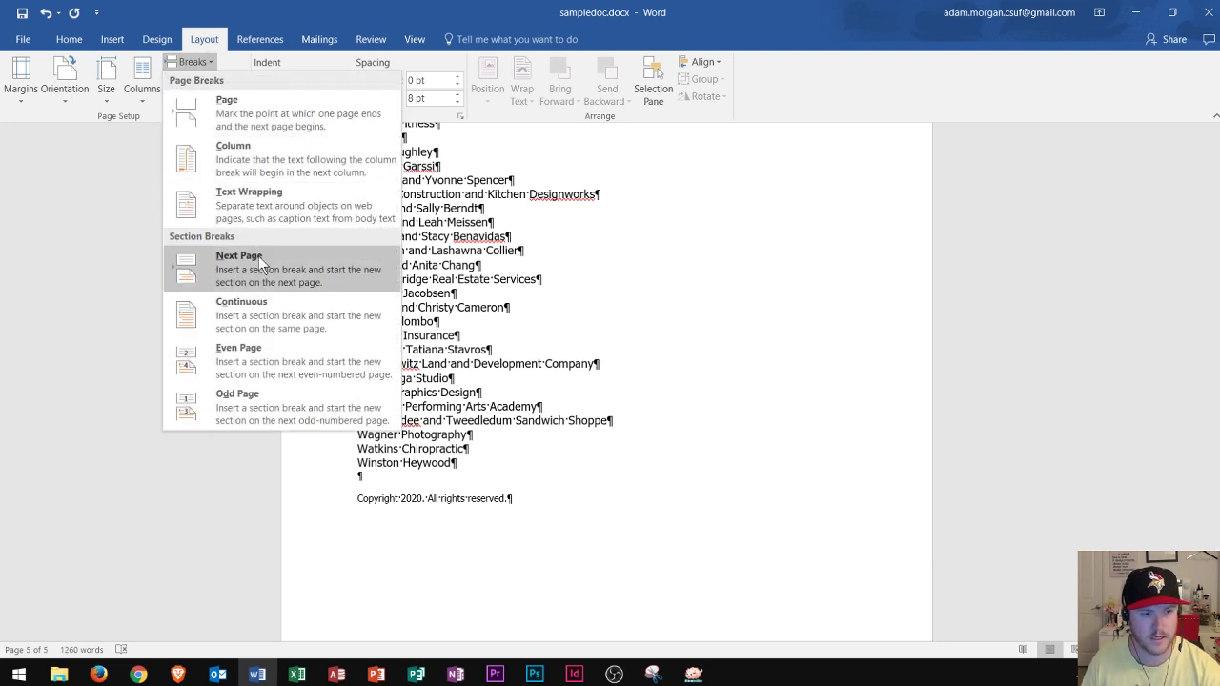
left_click(261, 304)
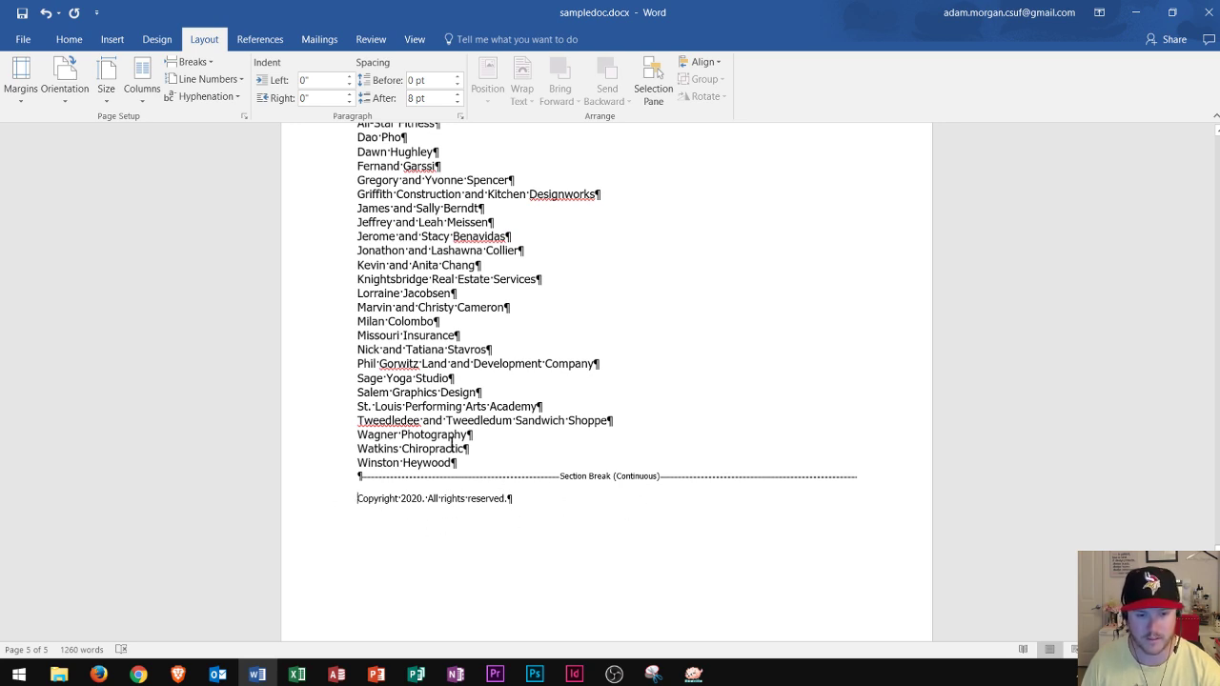
scroll(452, 446, "up", 2)
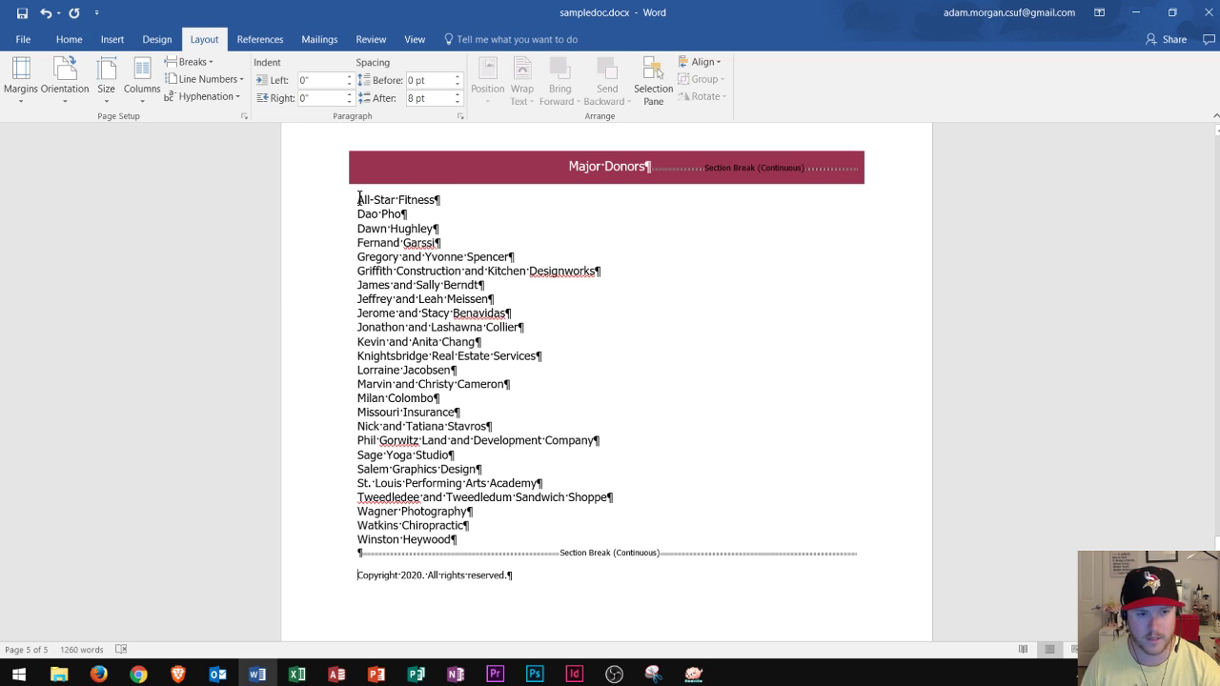
Step: Set the Major Donors list section to Two columns
left_click(358, 199)
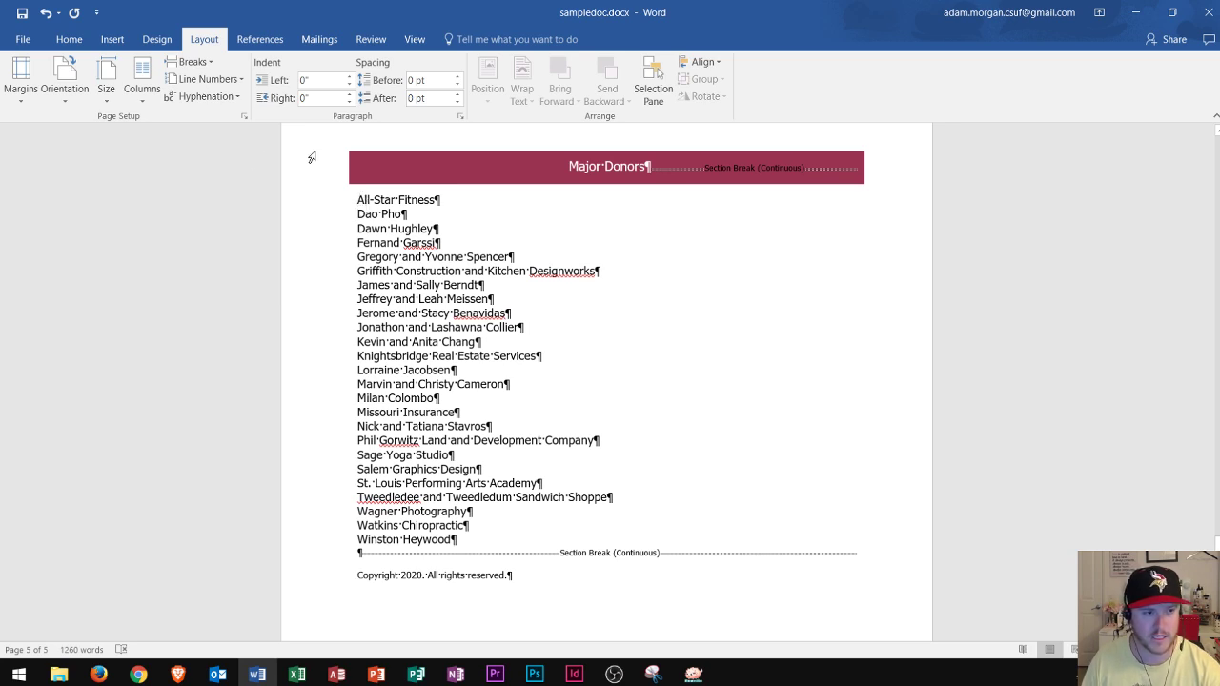
left_click(151, 88)
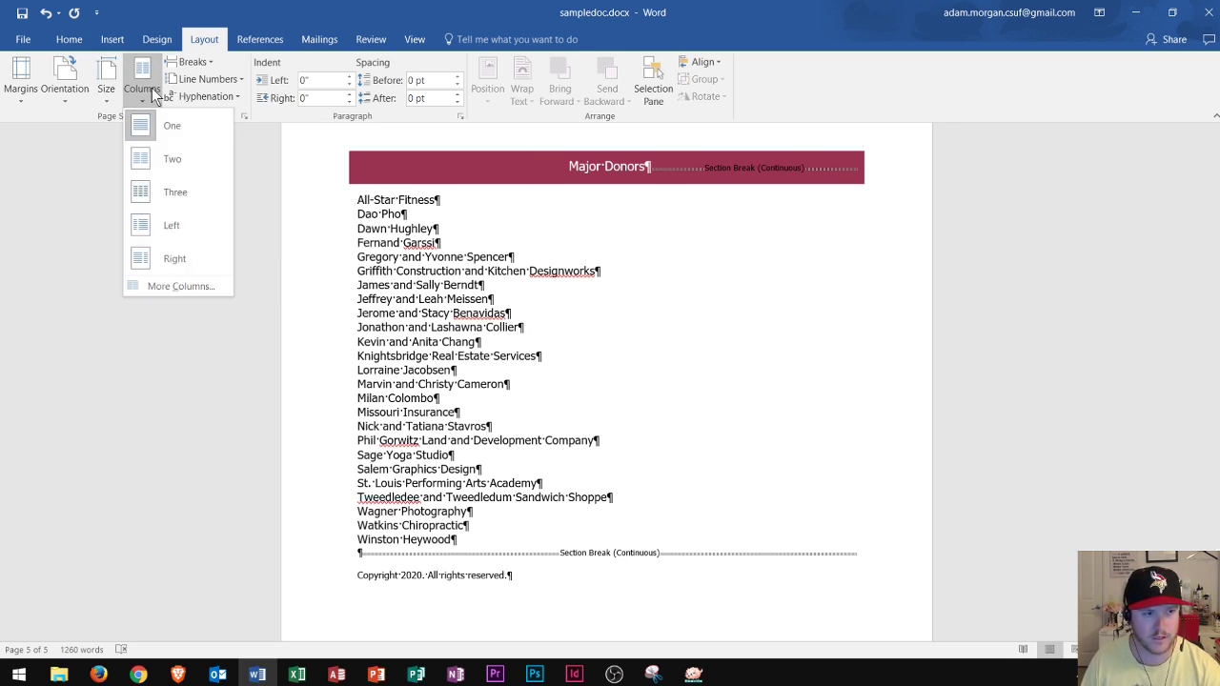
left_click(163, 158)
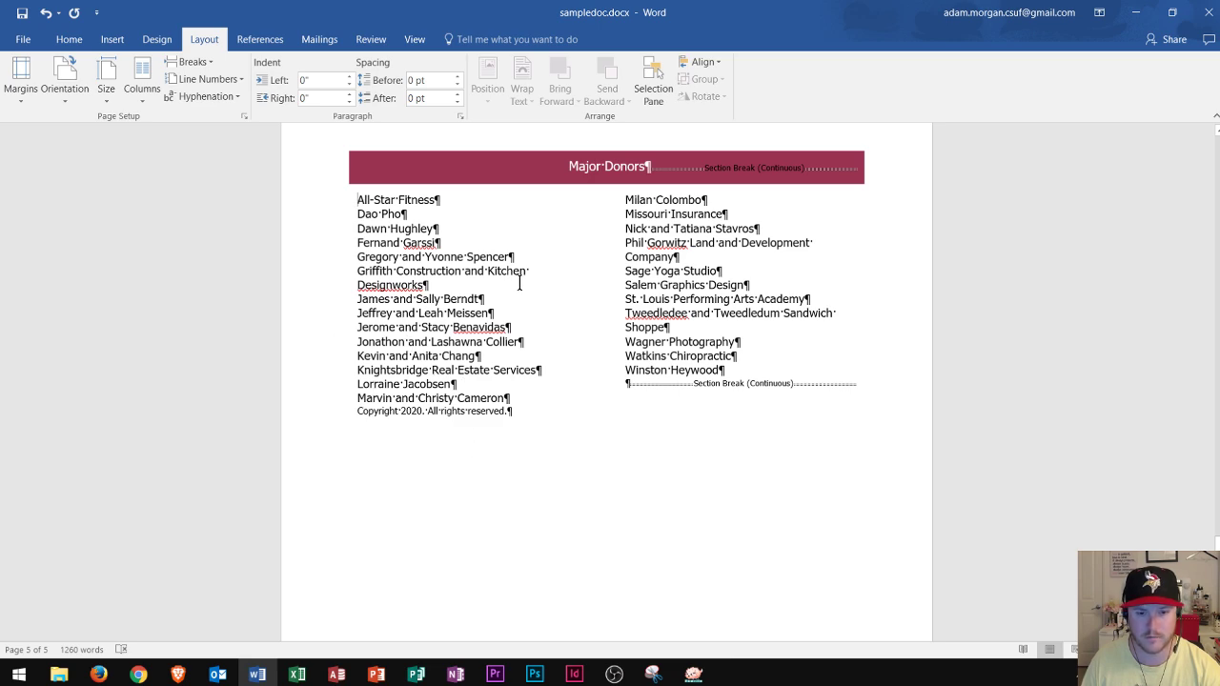
scroll(555, 294, "up", 2)
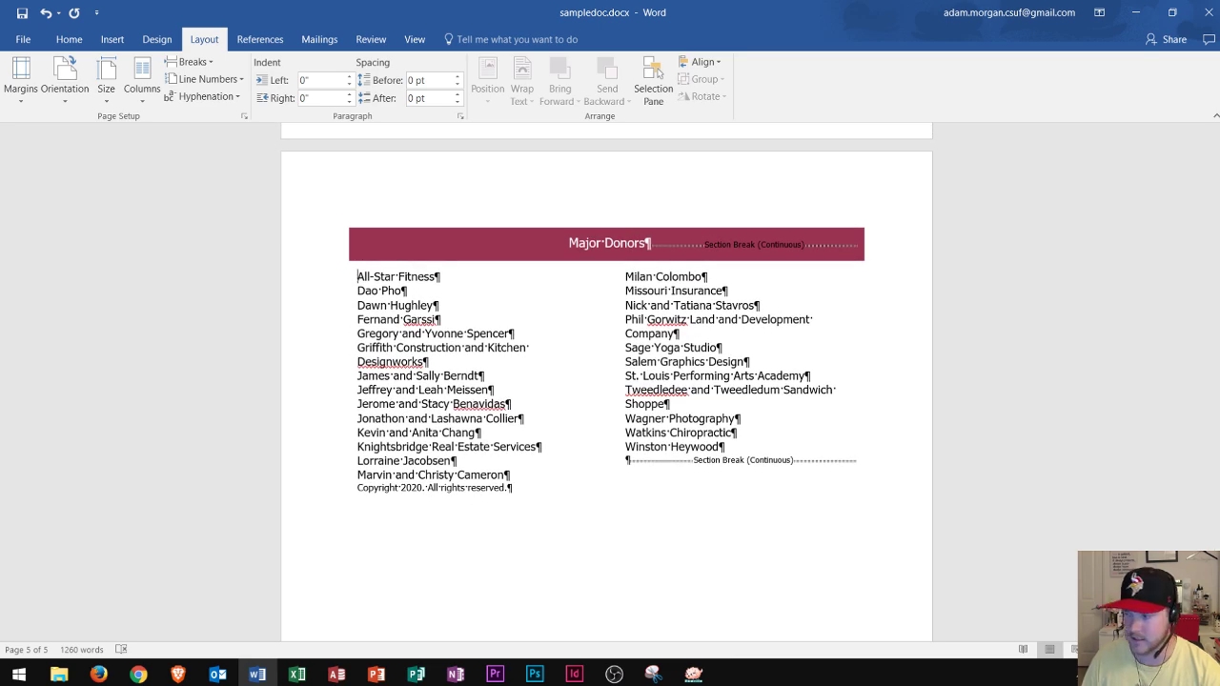